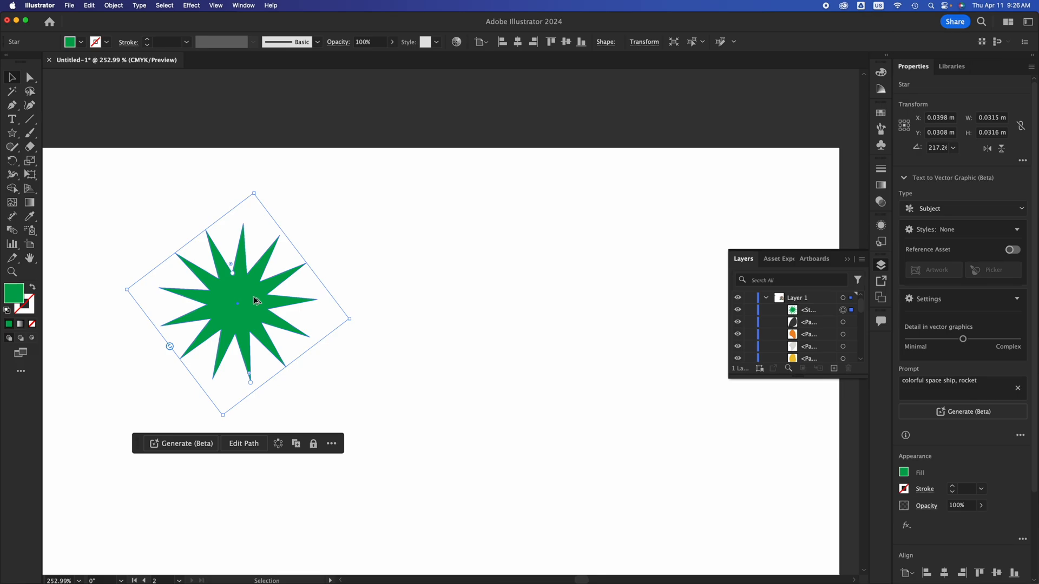
- Make two copies of the green star to its right and move the original to about X 0.031 m, Y 0.028 m
left_click_drag(250, 302, 572, 380)
left_click_drag(386, 326, 385, 293)
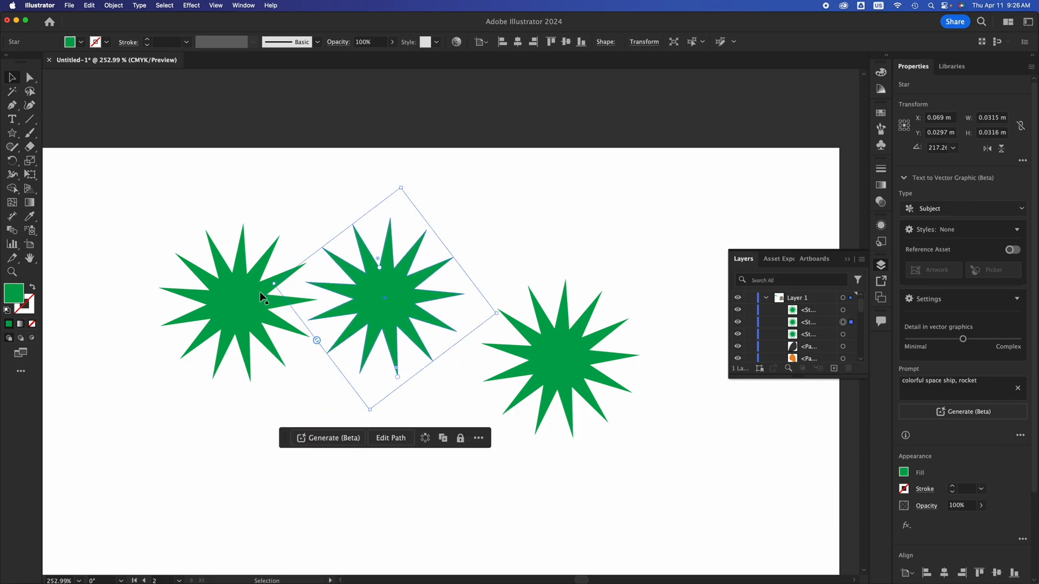
left_click_drag(260, 291, 241, 231)
left_click_drag(198, 263, 174, 313)
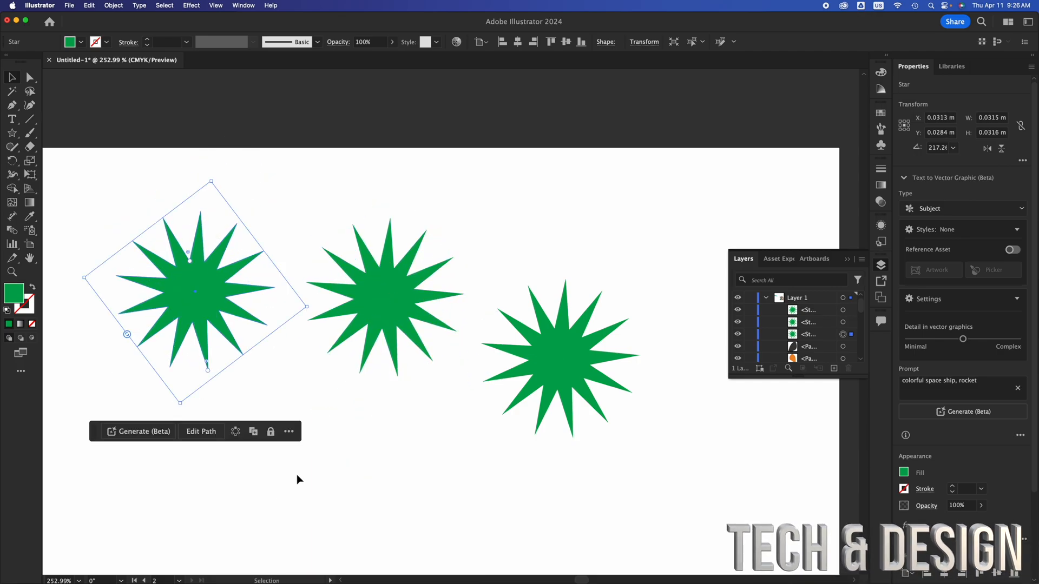
- Select all three stars together and collapse the floating layers list to clear the view of the alignment options
left_click(297, 477)
left_click_drag(91, 248, 599, 447)
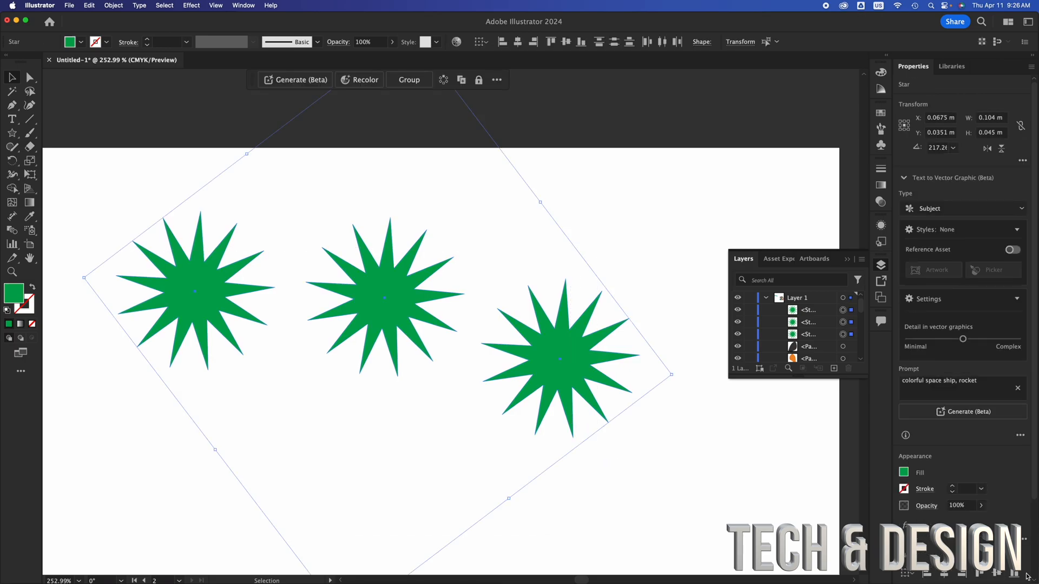
scroll(1027, 576, "down", 3)
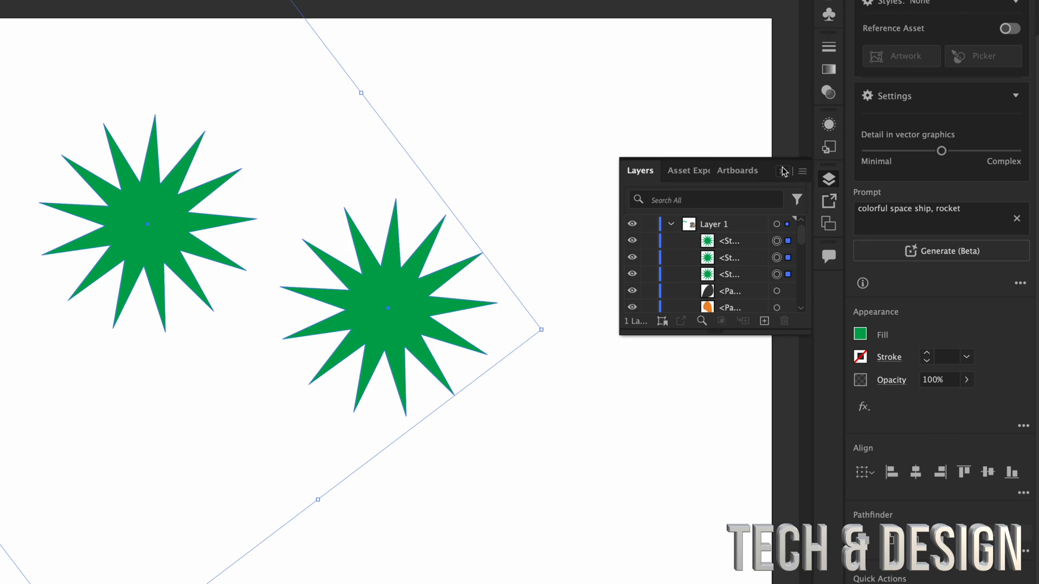
left_click(847, 259)
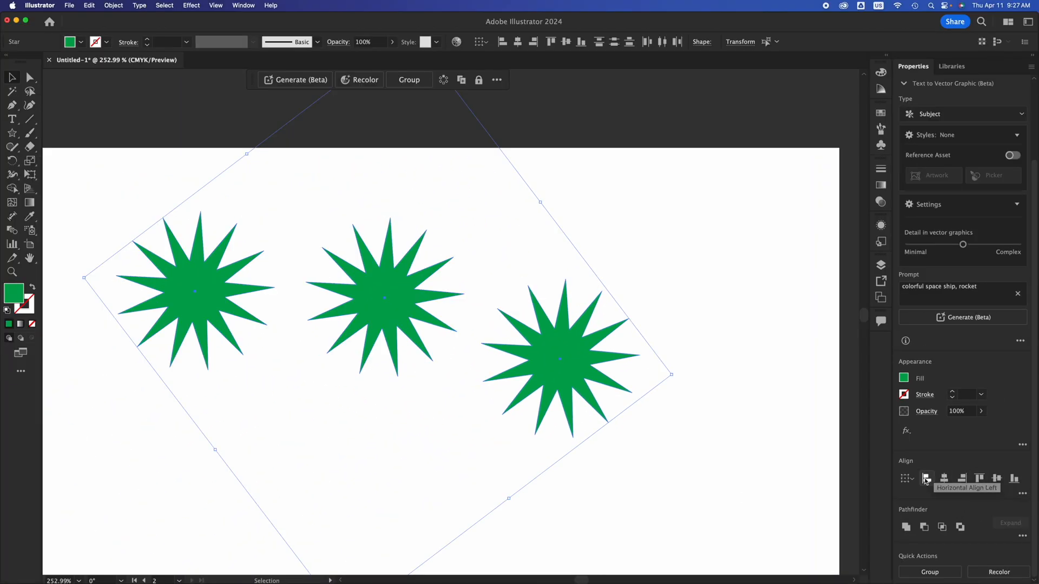
- Try aligning the three stars horizontally by their left edges, centers and right edges, undoing each alignment
left_click(926, 479)
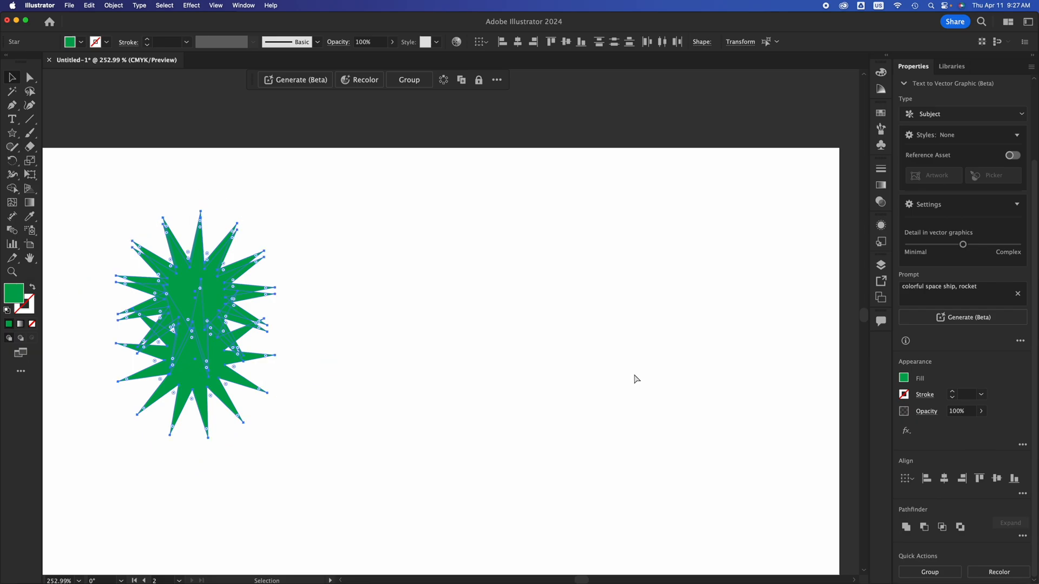
key("super+z")
key("v")
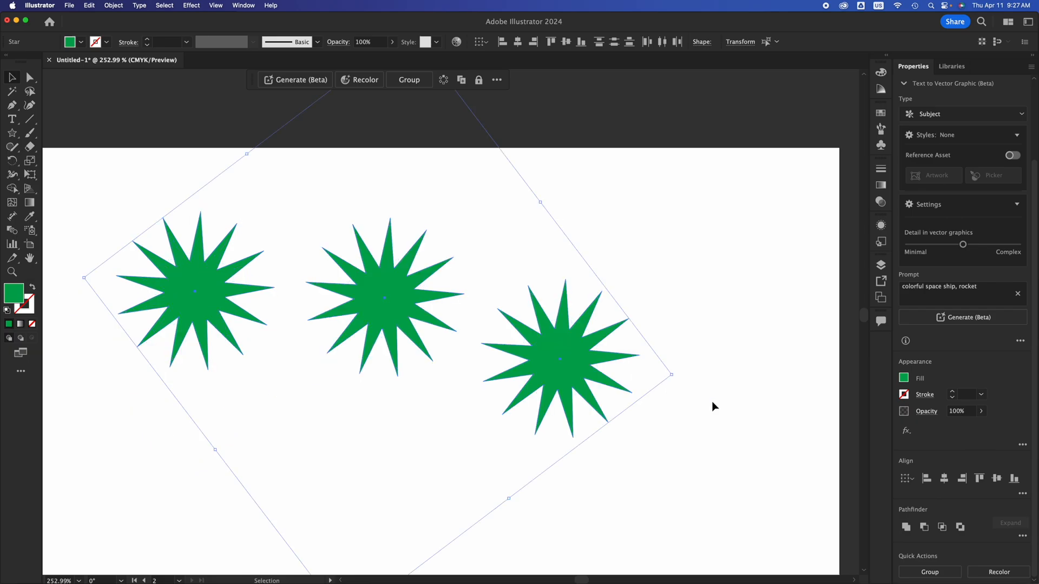
left_click(946, 481)
key("super+z")
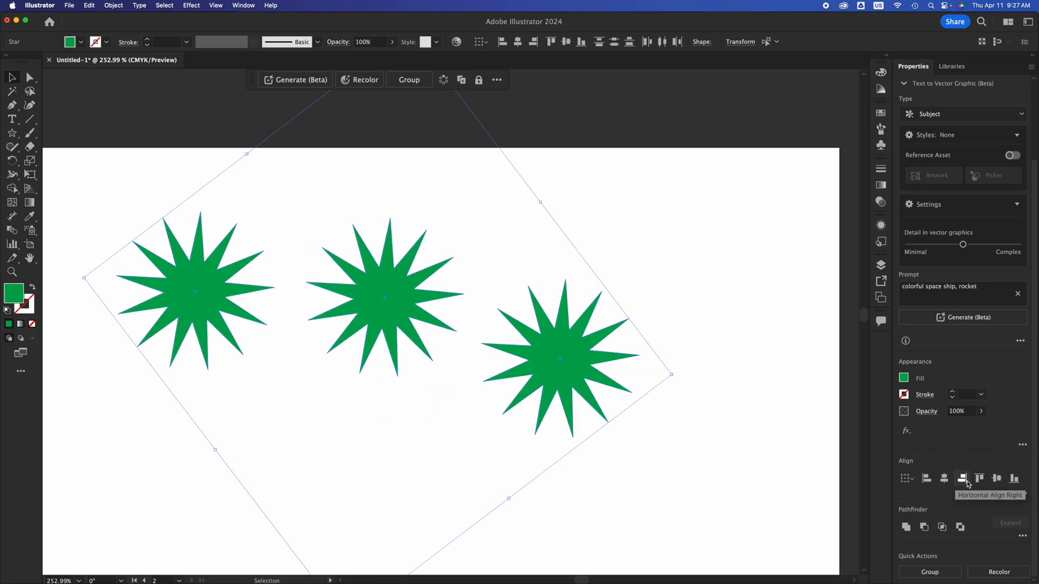
left_click(963, 479)
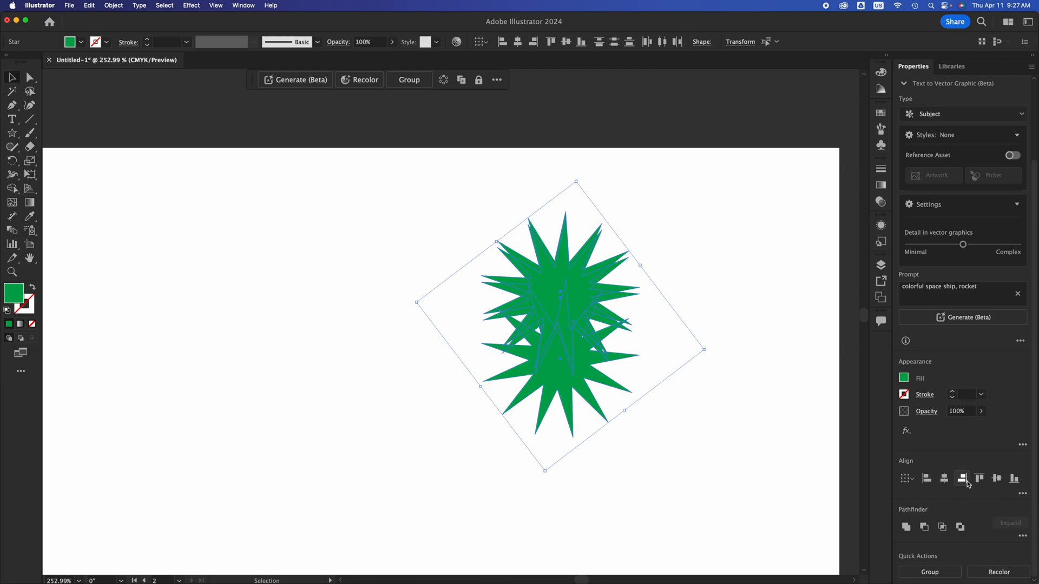
key("super+z")
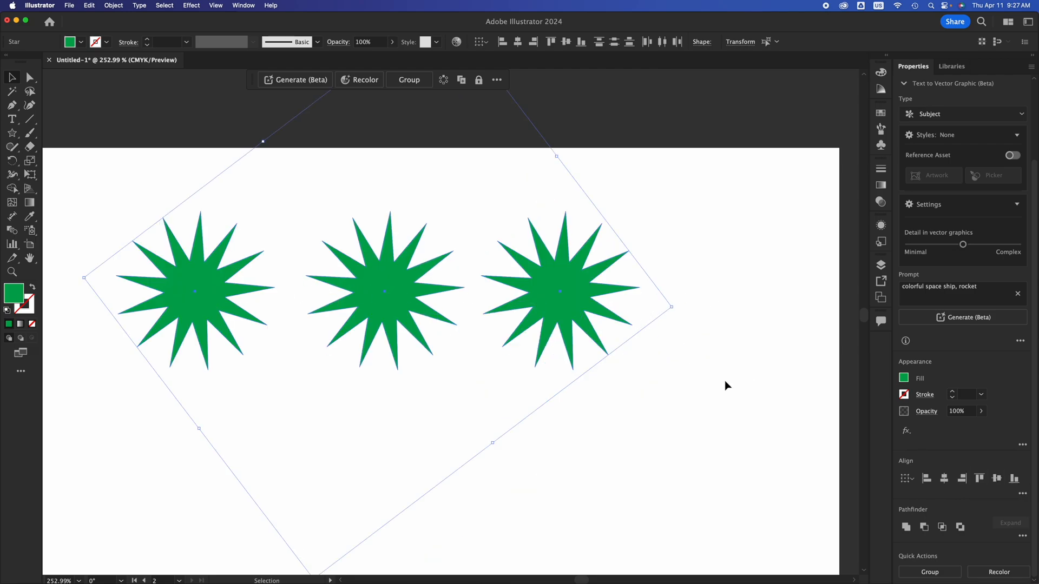
- Try aligning the three stars vertically by their top edges and by their centers, undoing each alignment
left_click(997, 480)
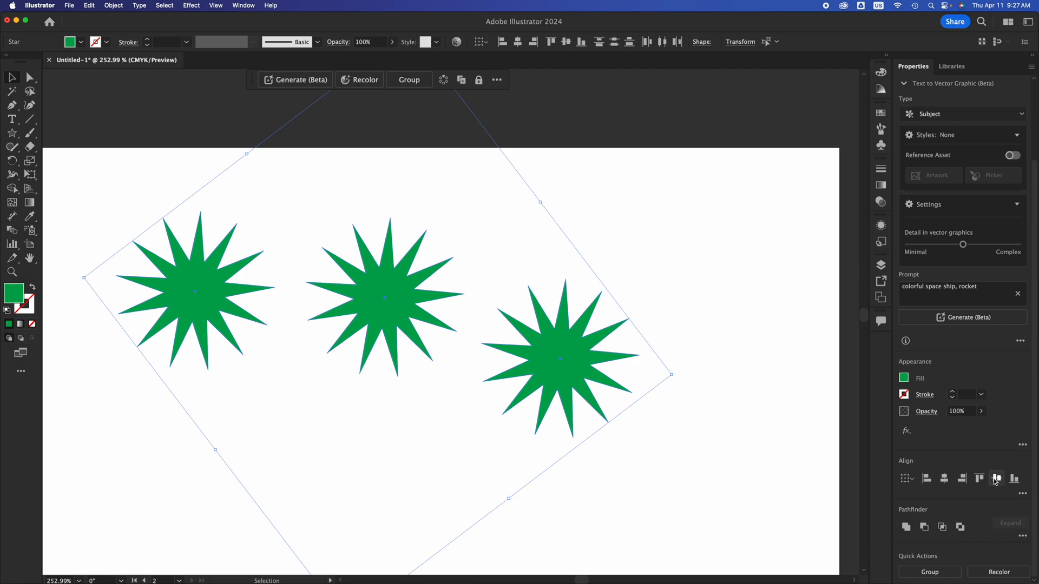
left_click(997, 479)
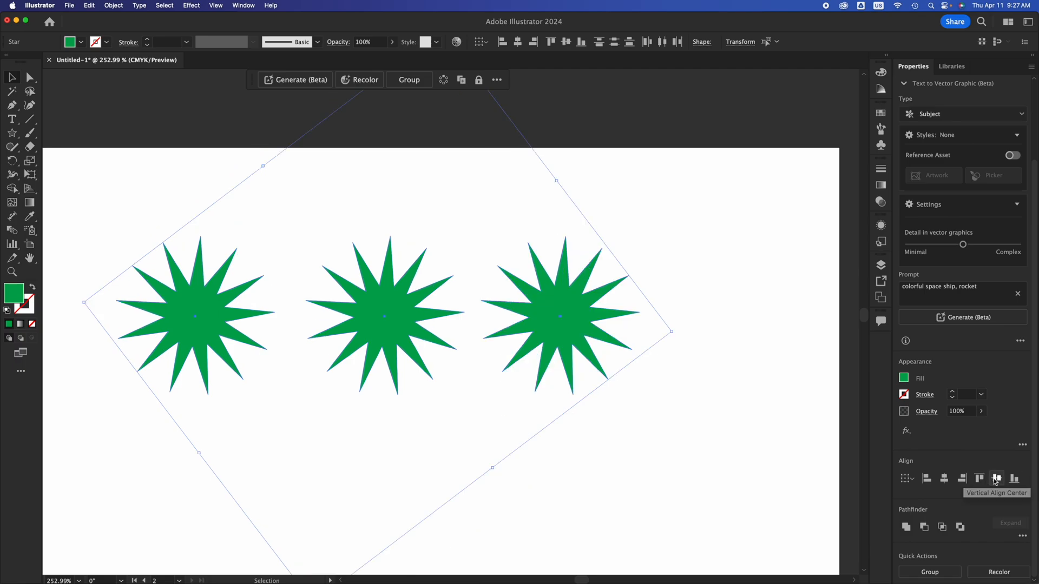
key("super+z")
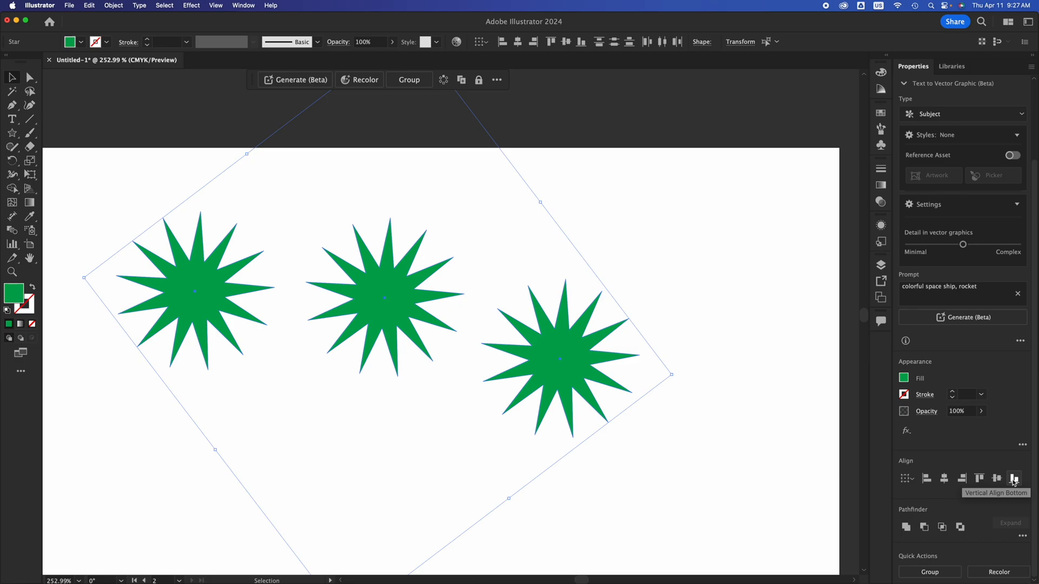
- Align the three stars by their bottom edges and distribute them horizontally by their right edges
left_click(1014, 480)
left_click(725, 486)
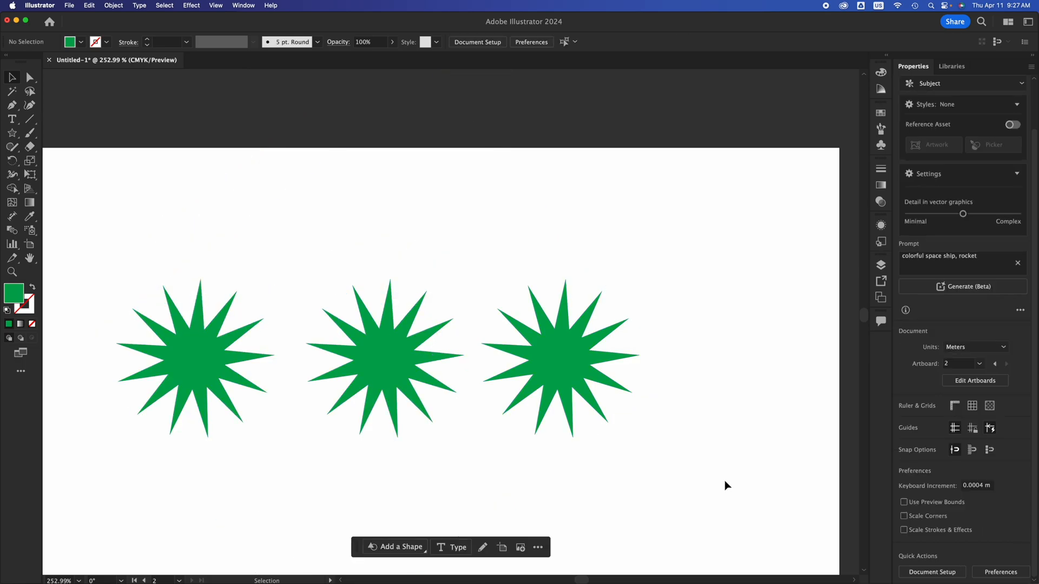
left_click_drag(678, 451, 242, 282)
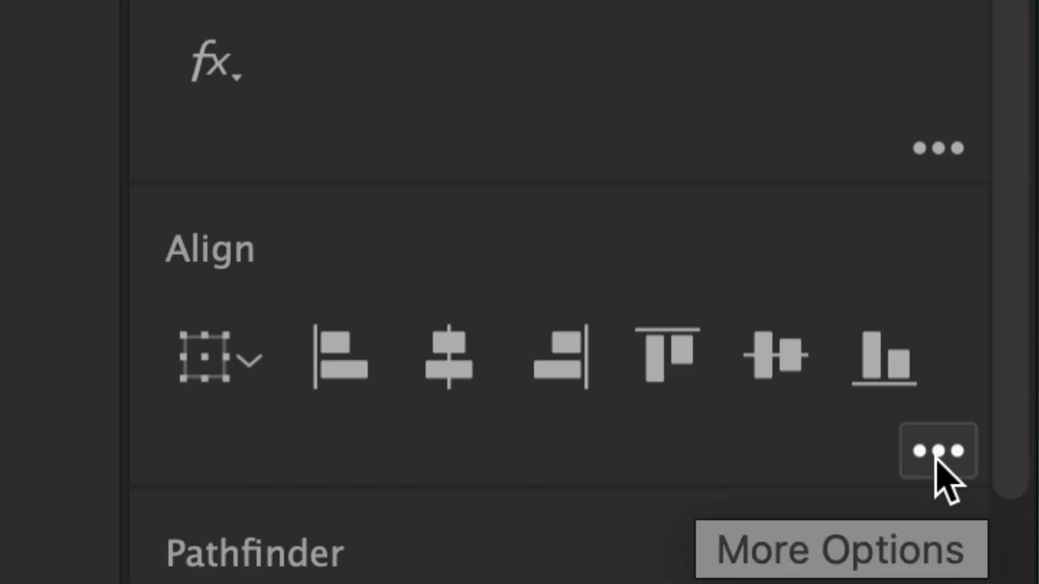
left_click(938, 455)
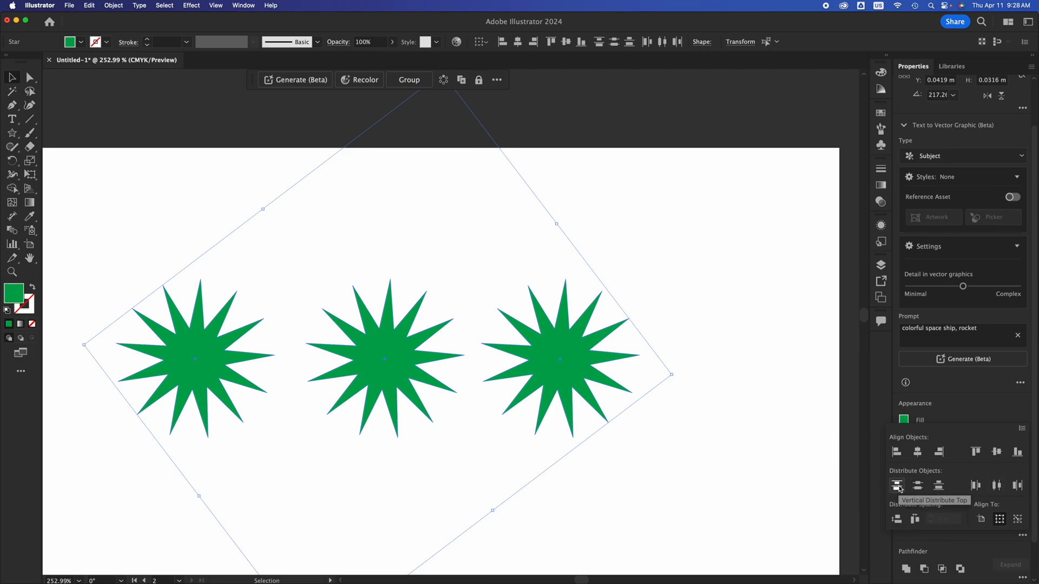
left_click(1017, 489)
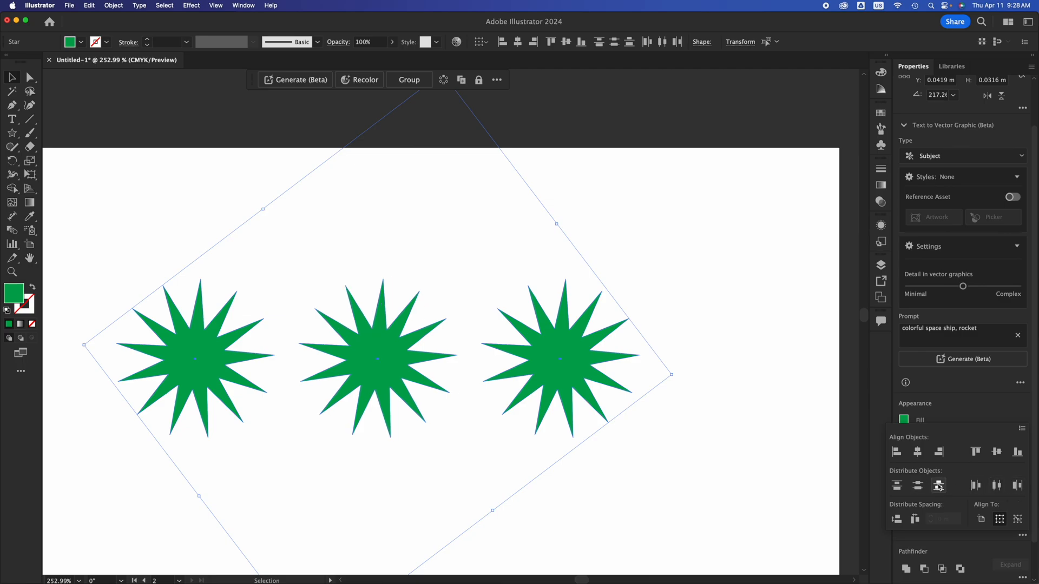
left_click(647, 442)
- Scatter the stars: move the right one further right, the middle one near the artboard's lower part, and the left one to the upper-left corner
left_click(562, 364)
left_click_drag(561, 364, 687, 369)
left_click_drag(421, 358, 493, 265)
left_click_drag(453, 304, 442, 533)
left_click_drag(233, 371, 194, 253)
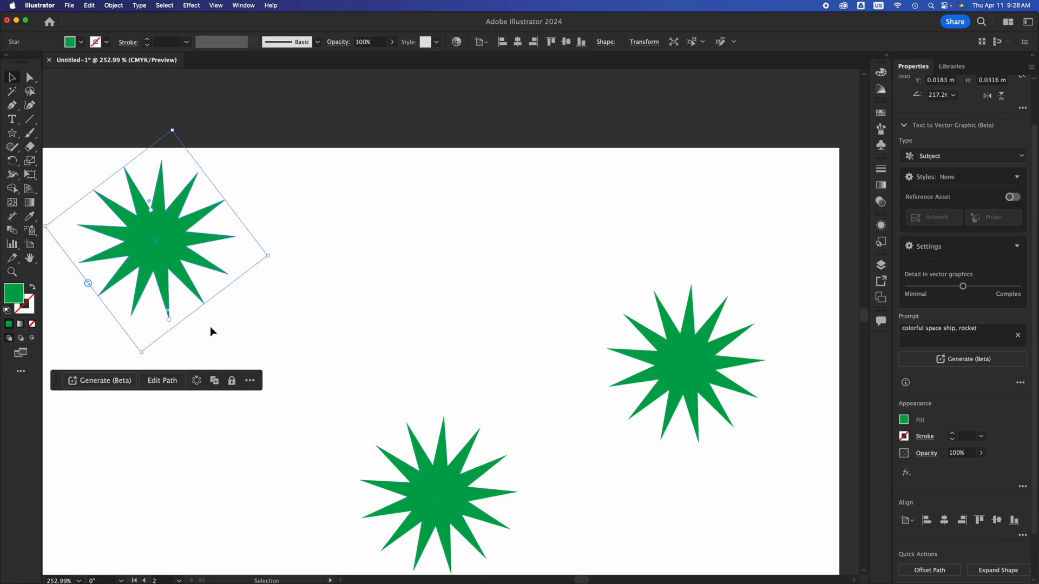
- Try distributing the anchor points of all three stars vertically and horizontally, and undo these distributions
left_click(163, 381)
left_click_drag(64, 198, 718, 519)
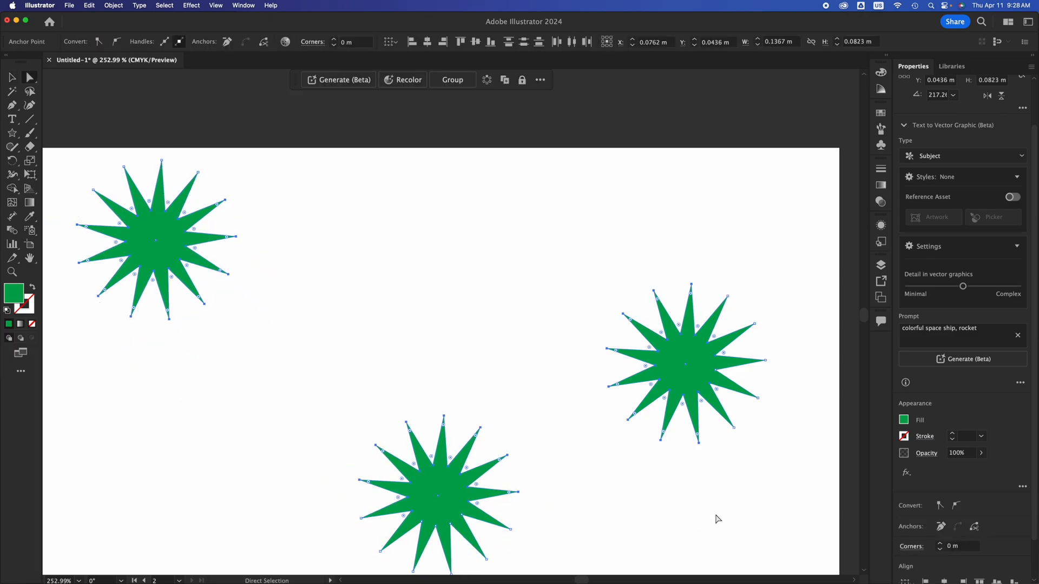
scroll(982, 528, "down", 2)
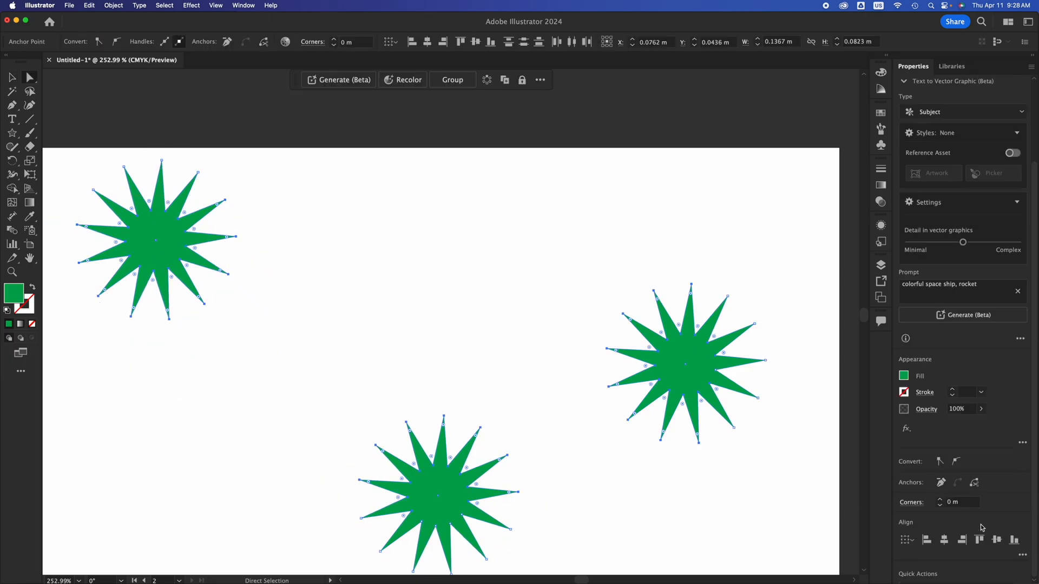
left_click(1022, 556)
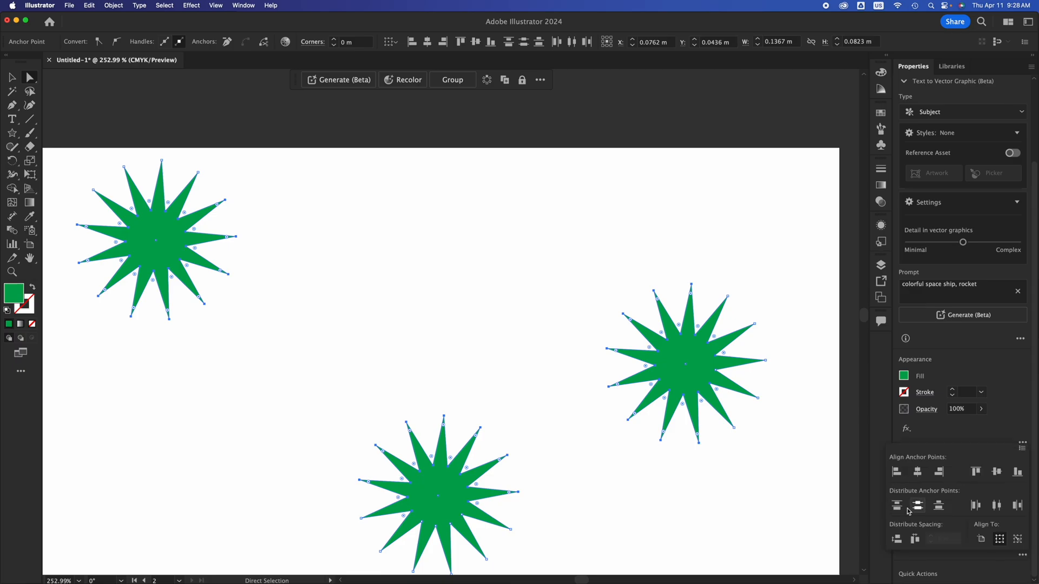
left_click(916, 511)
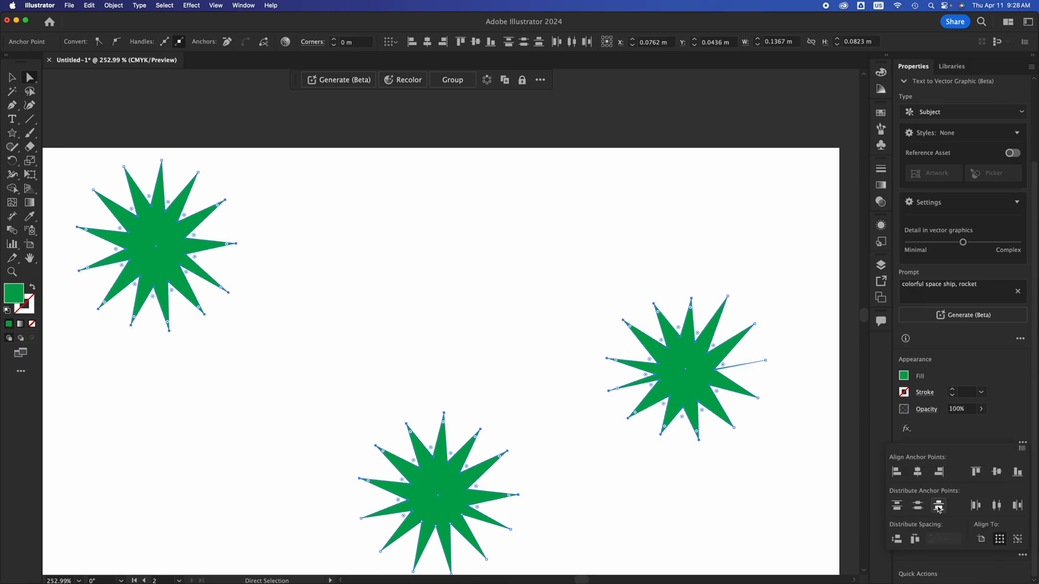
left_click(996, 507)
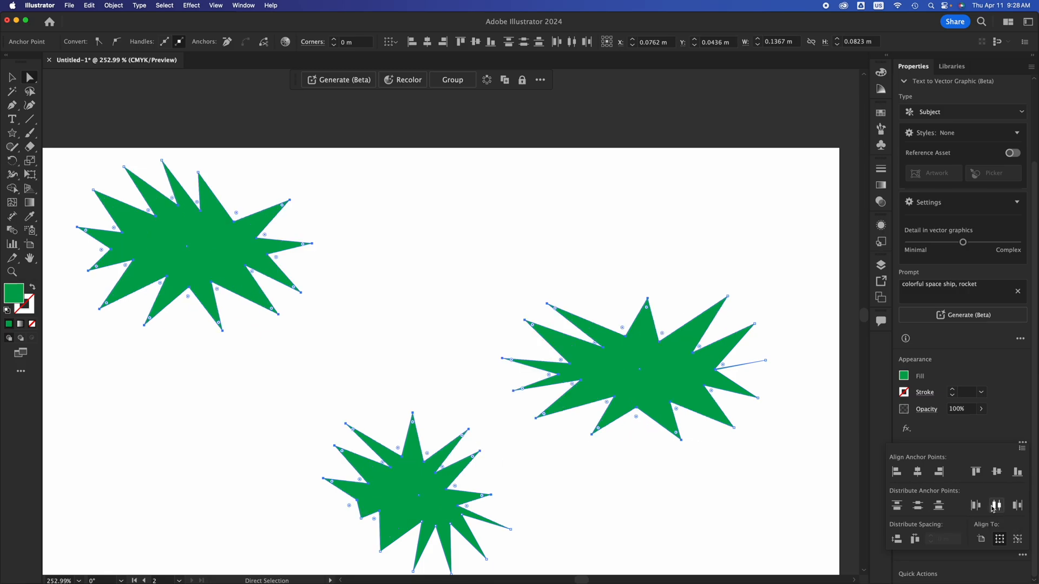
left_click(1014, 506)
left_click(580, 260)
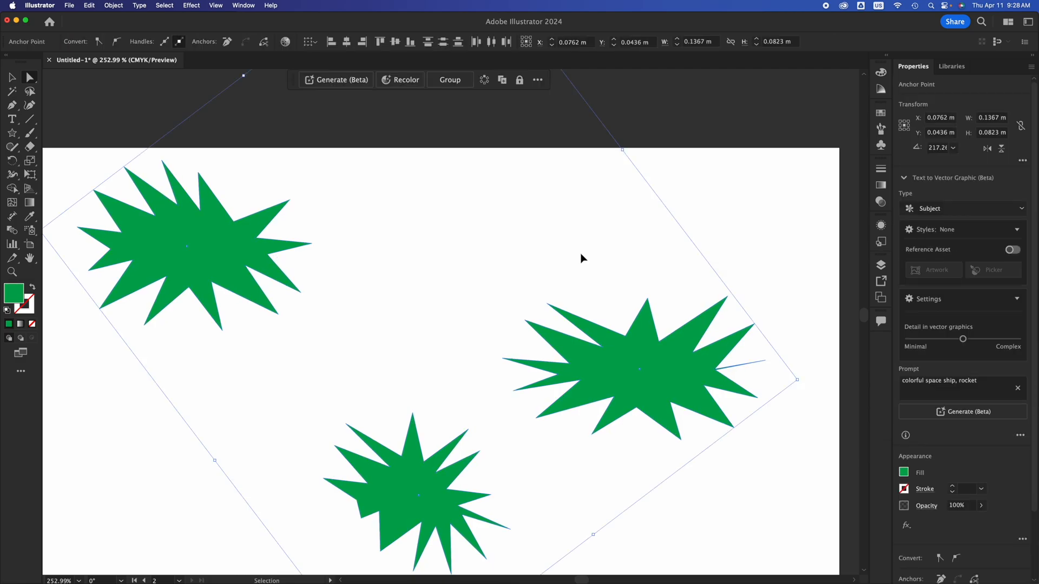
key("super+z")
key("super+z")
key("super+z")
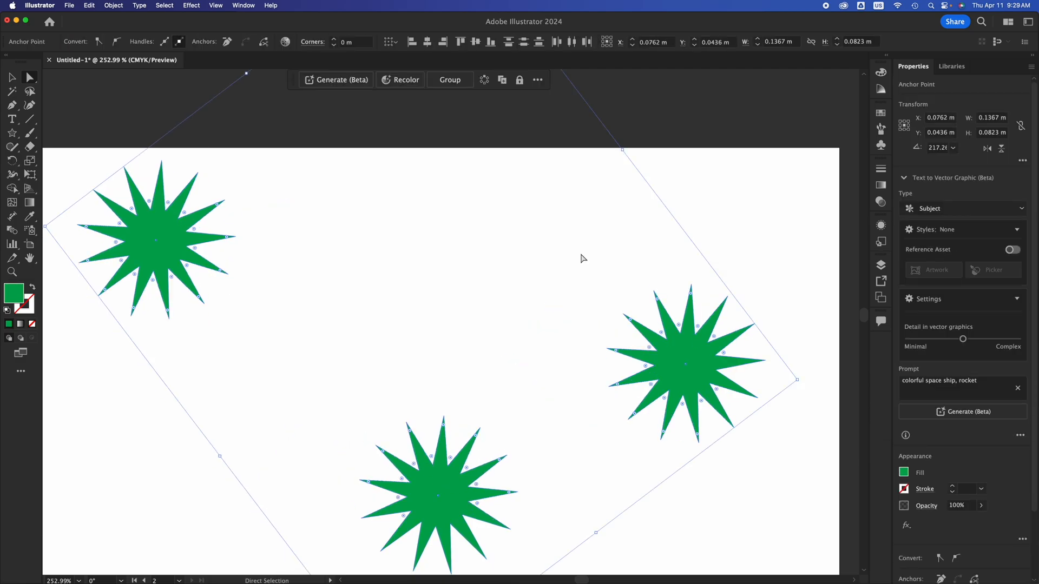
- Move the lowest star up between the other two, to about X 0.081 m, Y 0.021 m
left_click(709, 253)
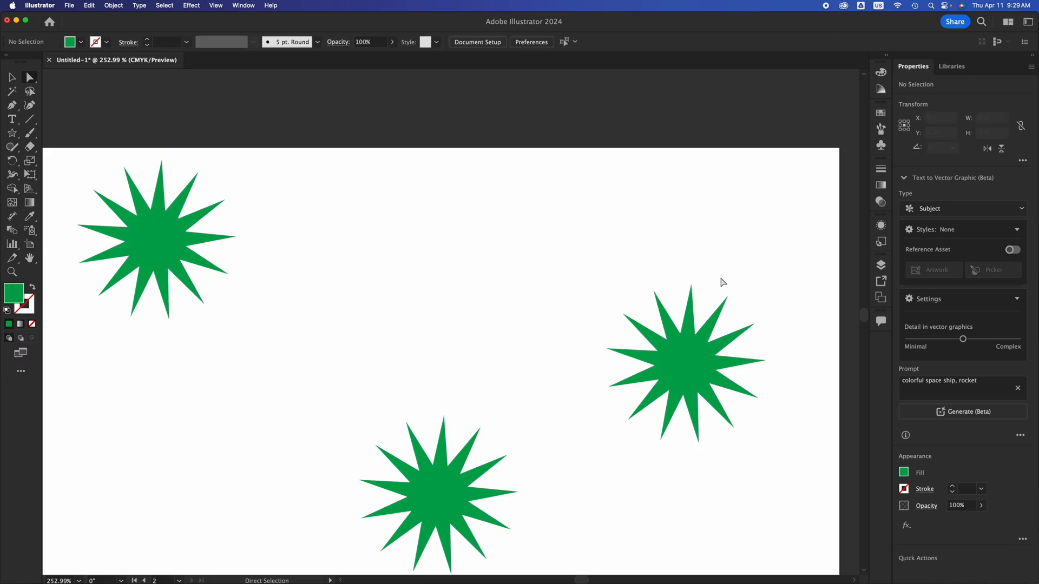
left_click_drag(456, 492, 463, 253)
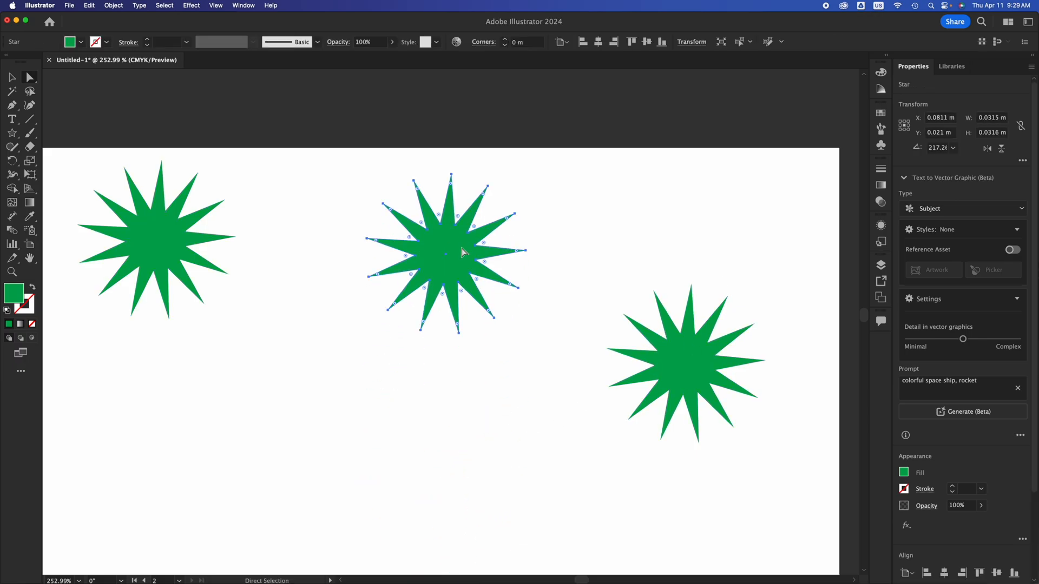
- Select the three stars as whole objects and align them vertically by their top edges
scroll(955, 520, "down", 3)
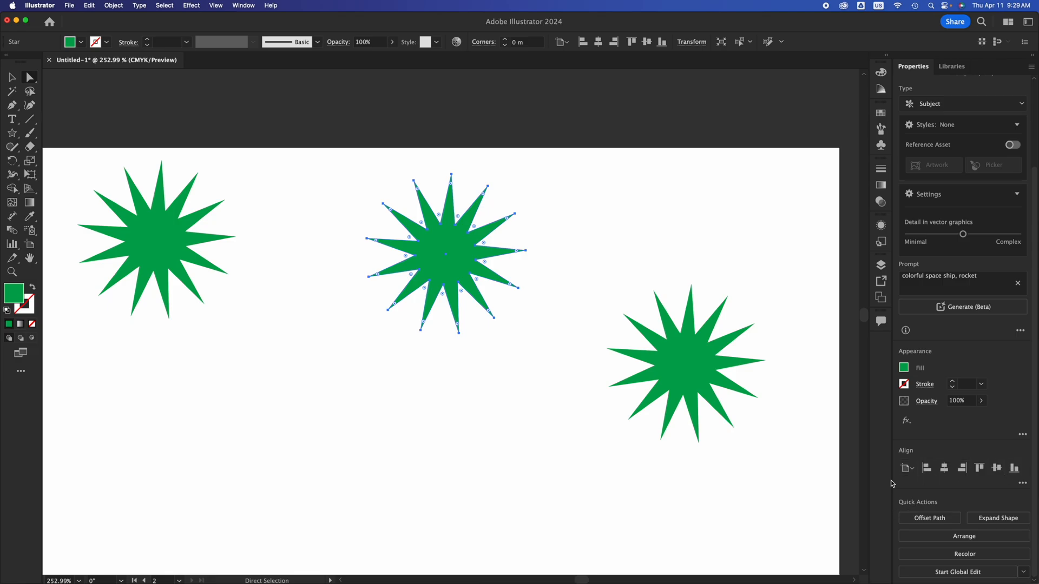
left_click_drag(750, 492, 175, 214)
scroll(1000, 533, "down", 3)
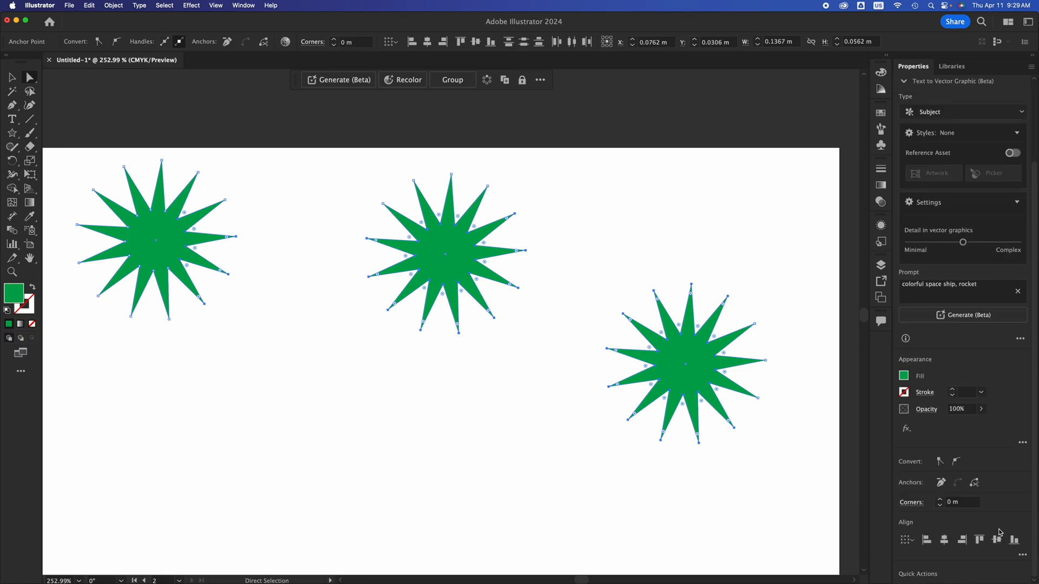
key("v")
left_click_drag(696, 515, 125, 239)
scroll(985, 565, "down", 3)
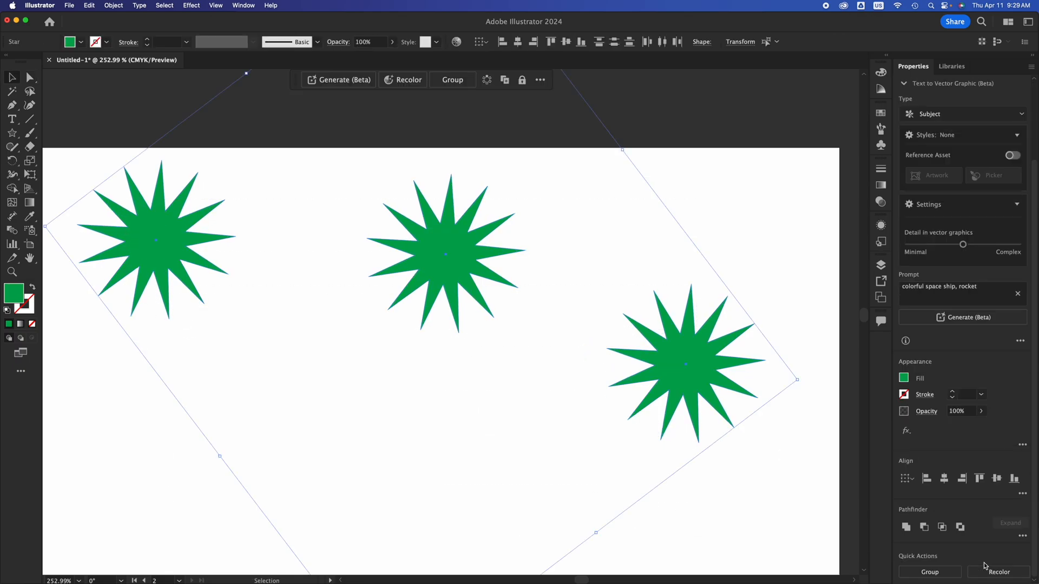
left_click(980, 479)
left_click(797, 442)
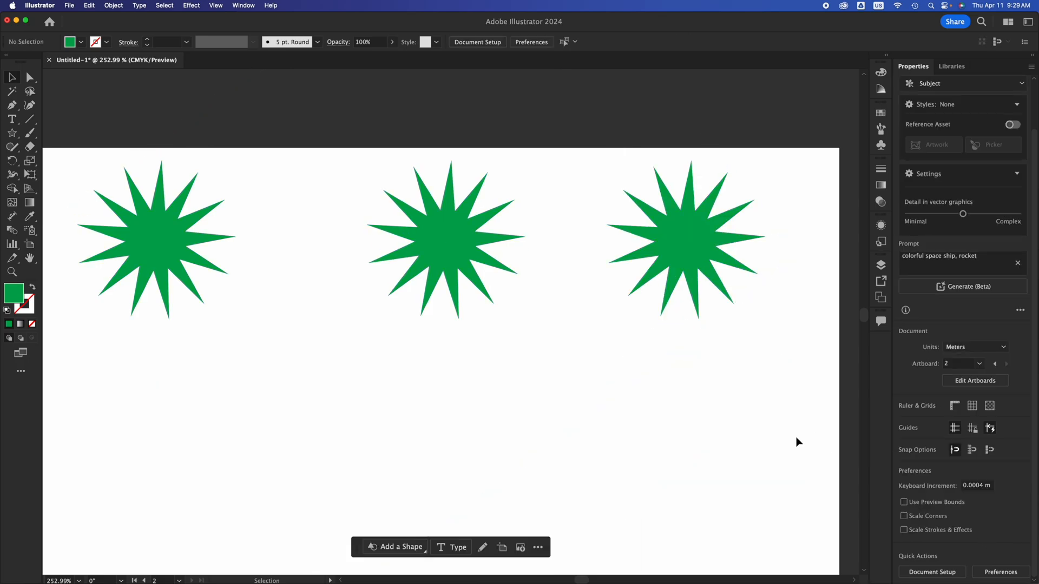
- Distribute the three top-aligned stars horizontally by their centers so they are evenly spaced, and deselect them
left_click_drag(797, 437, 168, 188)
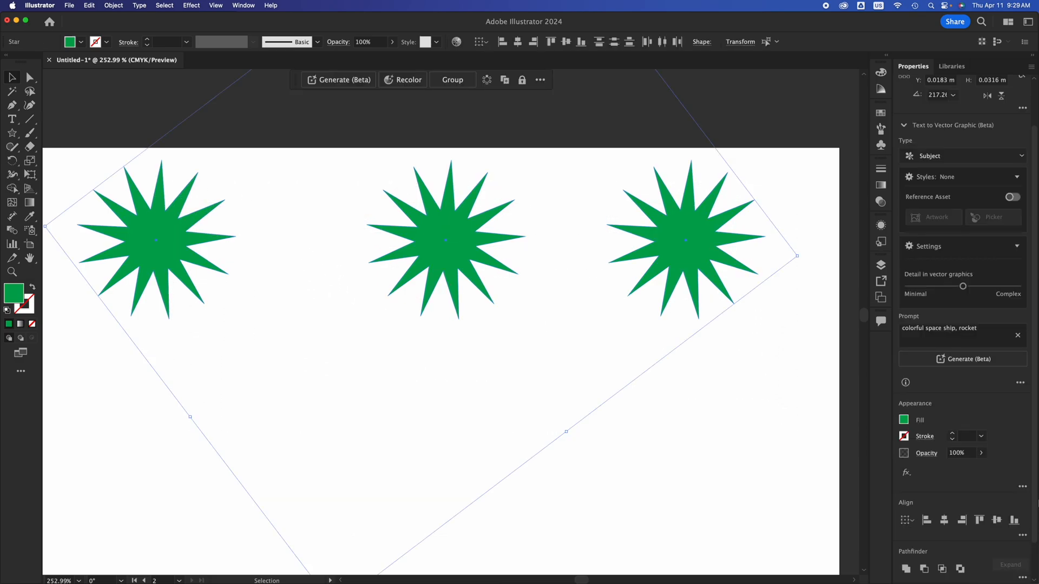
left_click(1023, 535)
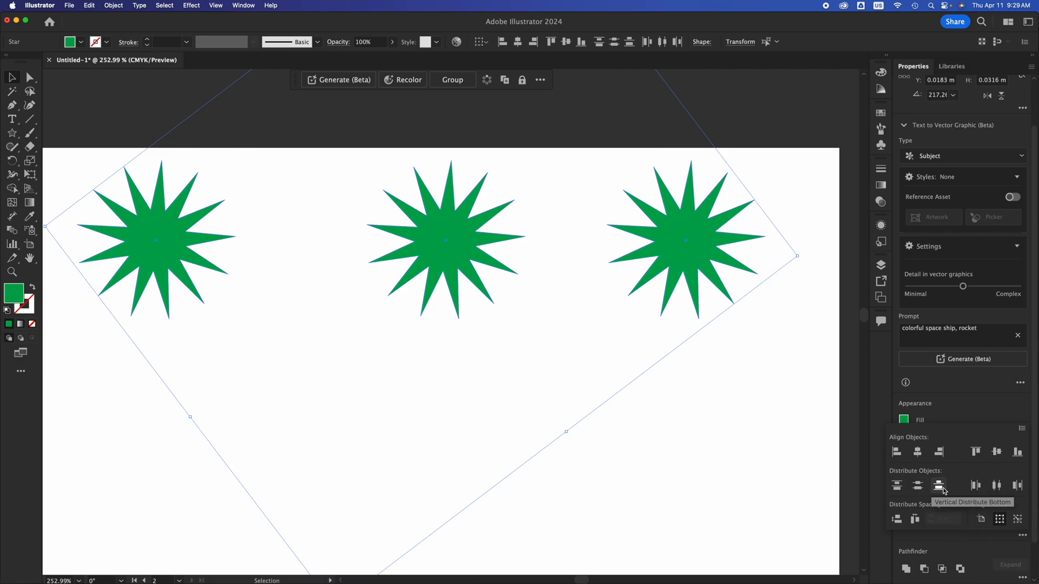
left_click(997, 486)
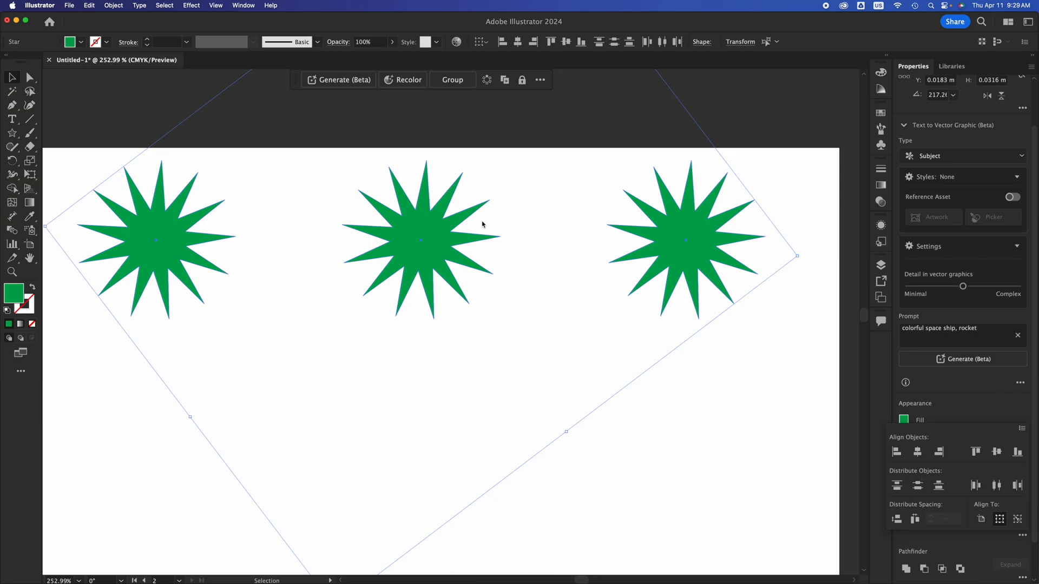
left_click(748, 441)
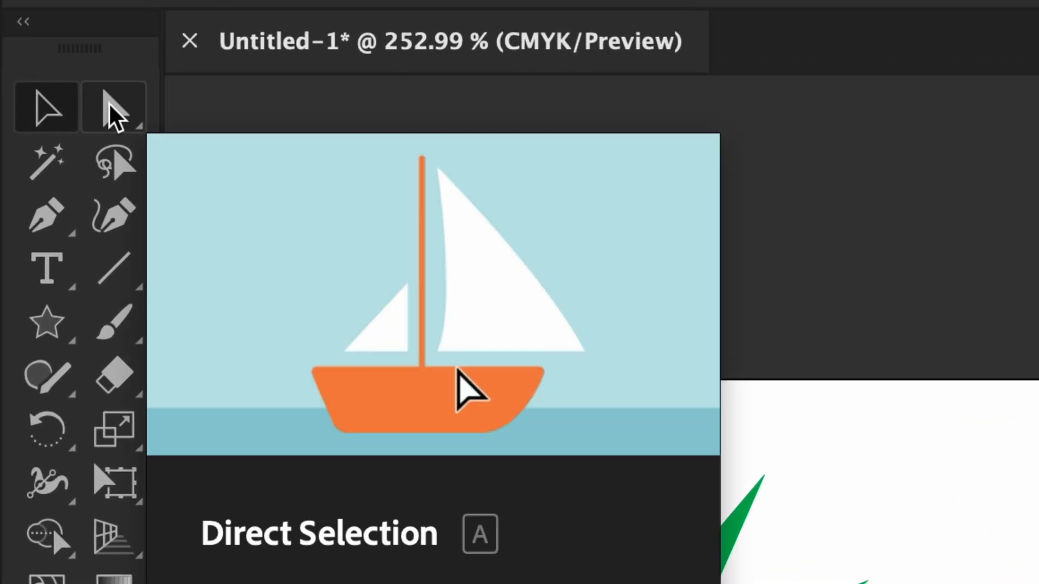
- Try distributing the anchor points of all three stars horizontally from the left, undo the distribution, and deselect the stars
left_click(111, 108)
left_click_drag(720, 384, 159, 179)
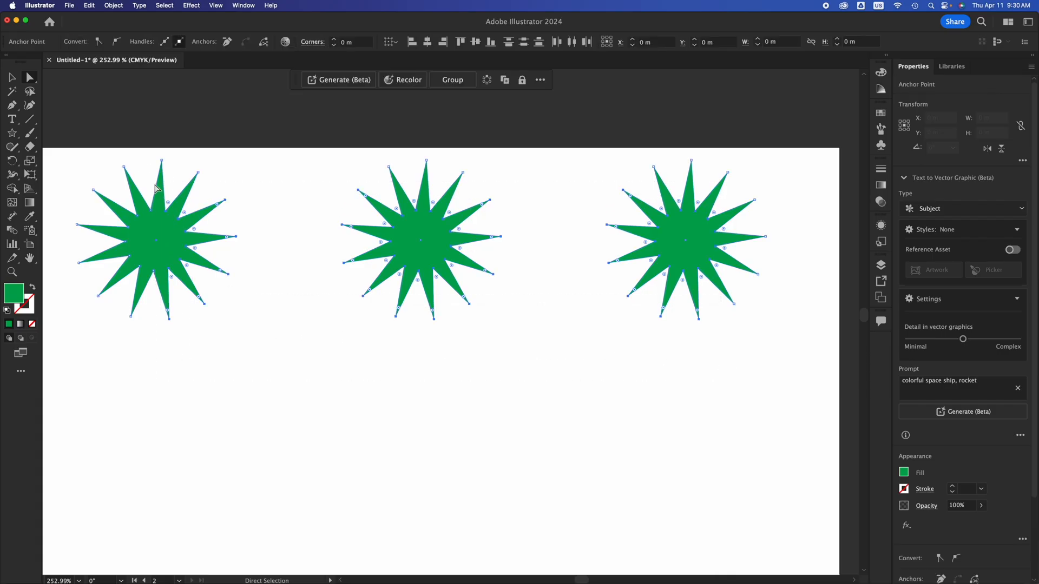
scroll(1018, 558, "down", 3)
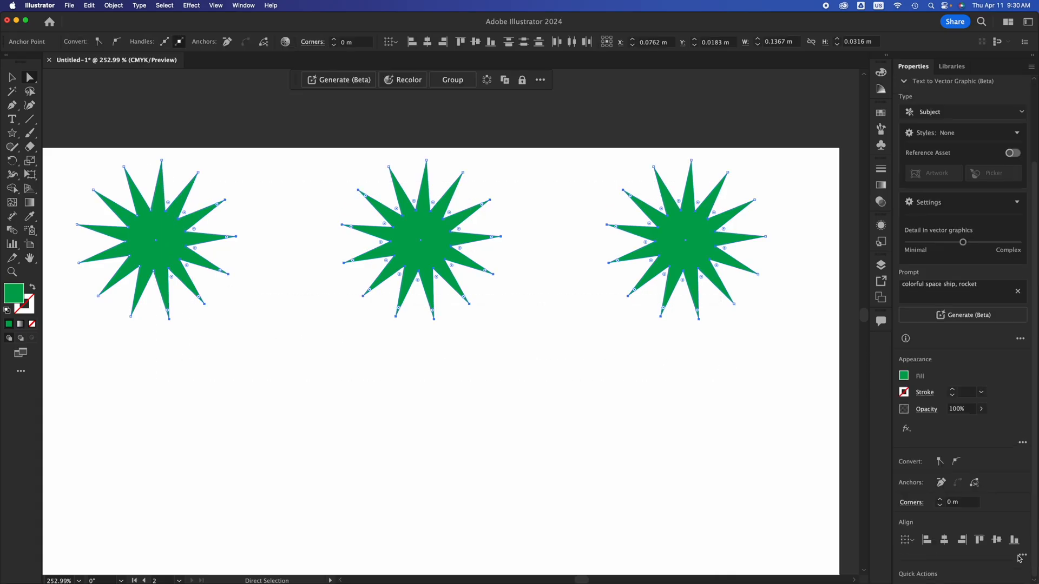
left_click(1022, 556)
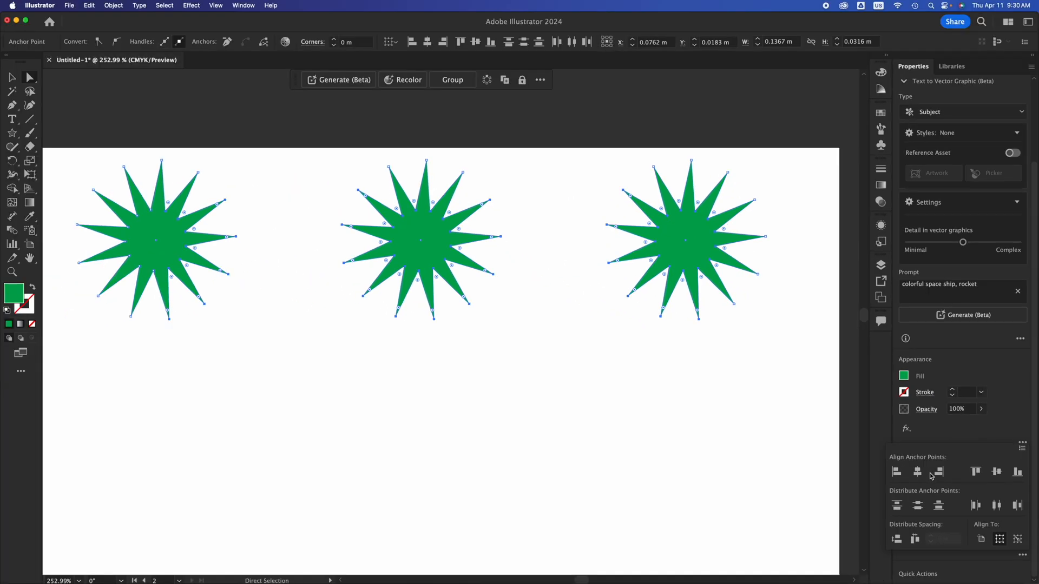
left_click(978, 507)
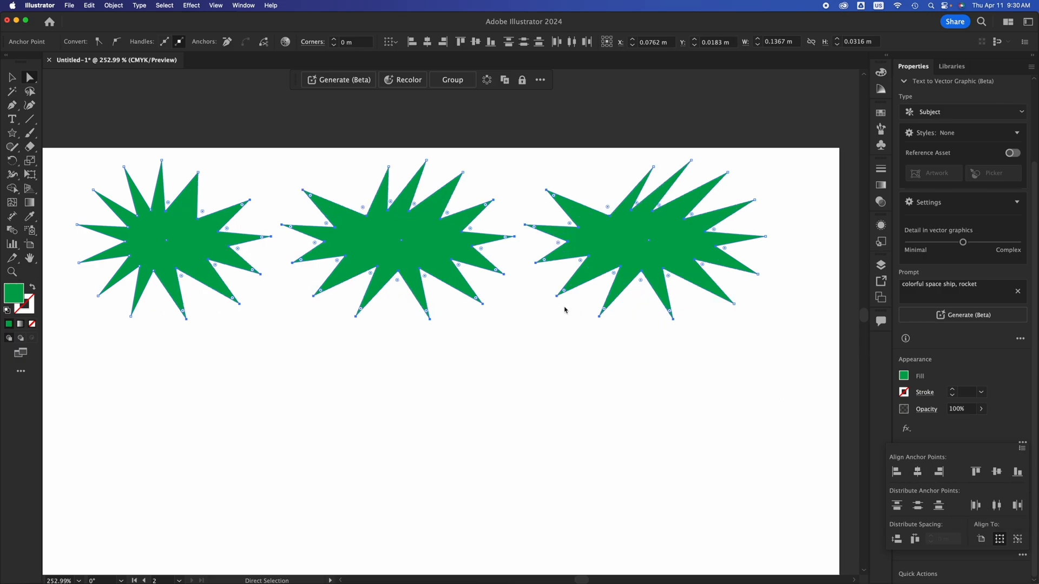
key("super+z")
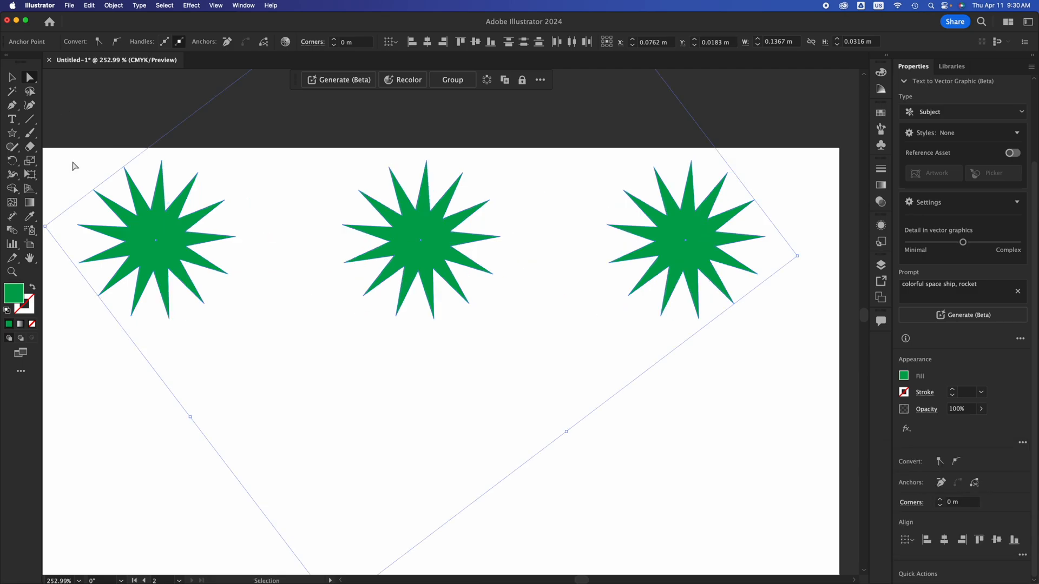
left_click(671, 389)
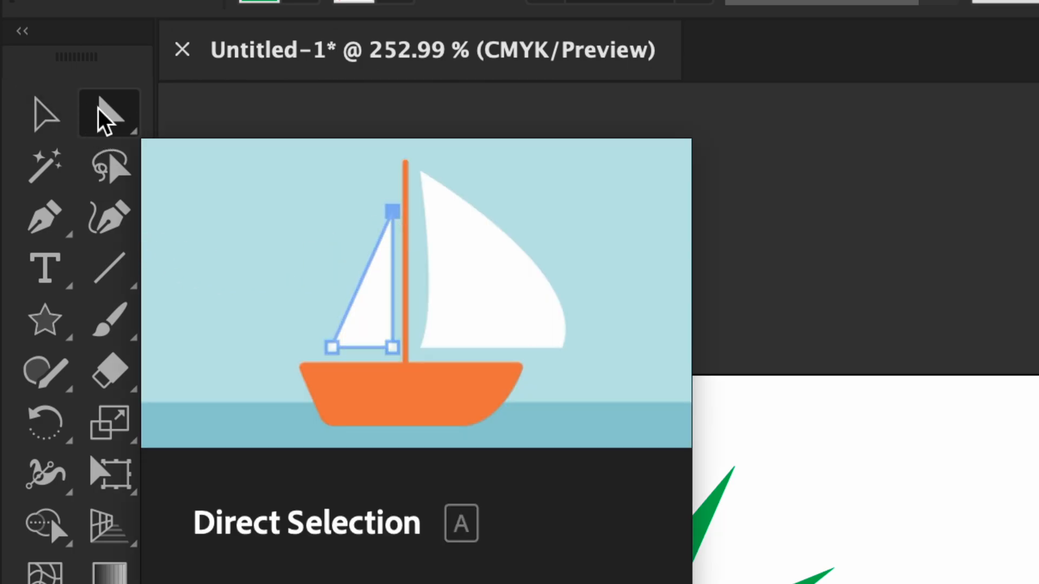
- Move the leftmost star right and slightly down, and move the middle star down to about X 0.076 m, Y 0.0281 m
left_click(59, 114)
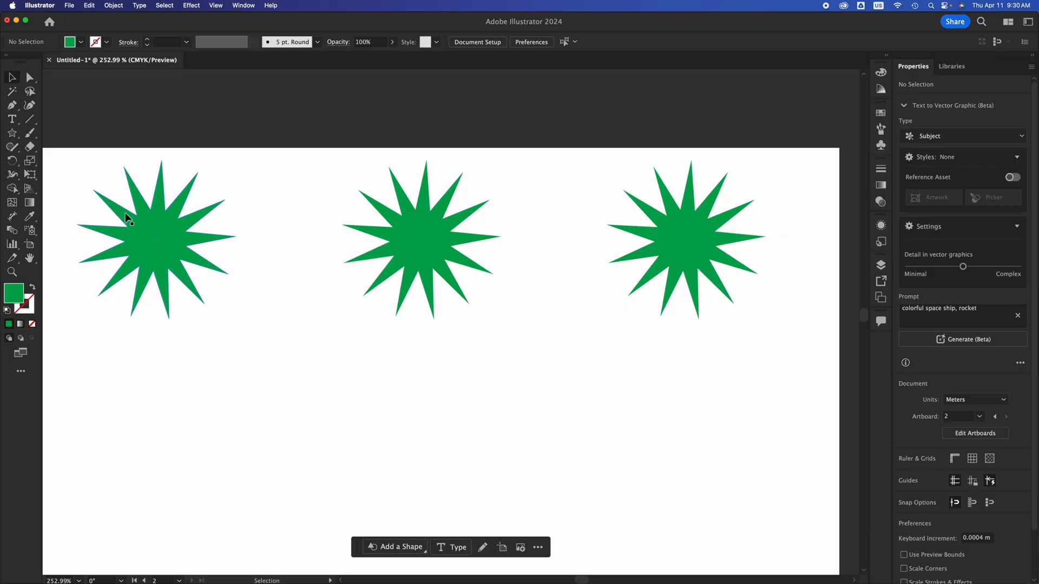
left_click(126, 212)
left_click_drag(183, 230, 252, 240)
left_click_drag(400, 235, 399, 285)
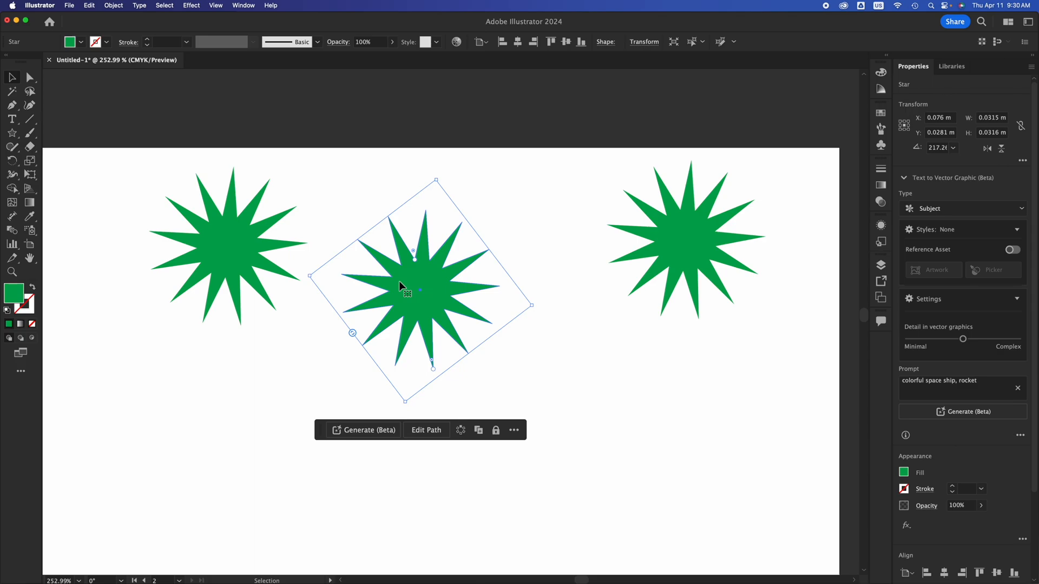
- Show the grid and move the middle star level with the leftmost one, at about X 0.0802 m, Y 0.0197 m
left_click(219, 7)
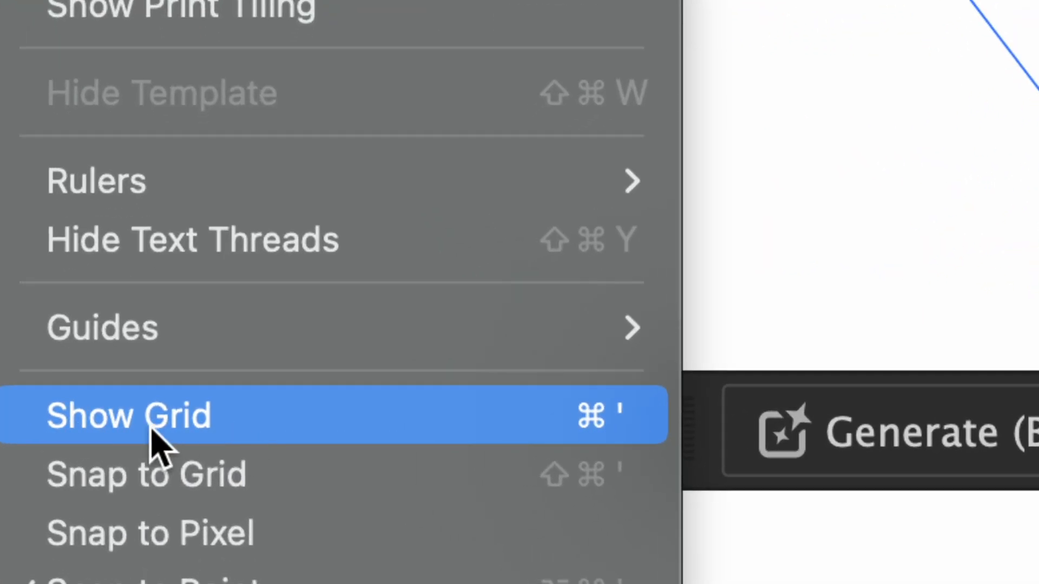
left_click(230, 430)
left_click(560, 223)
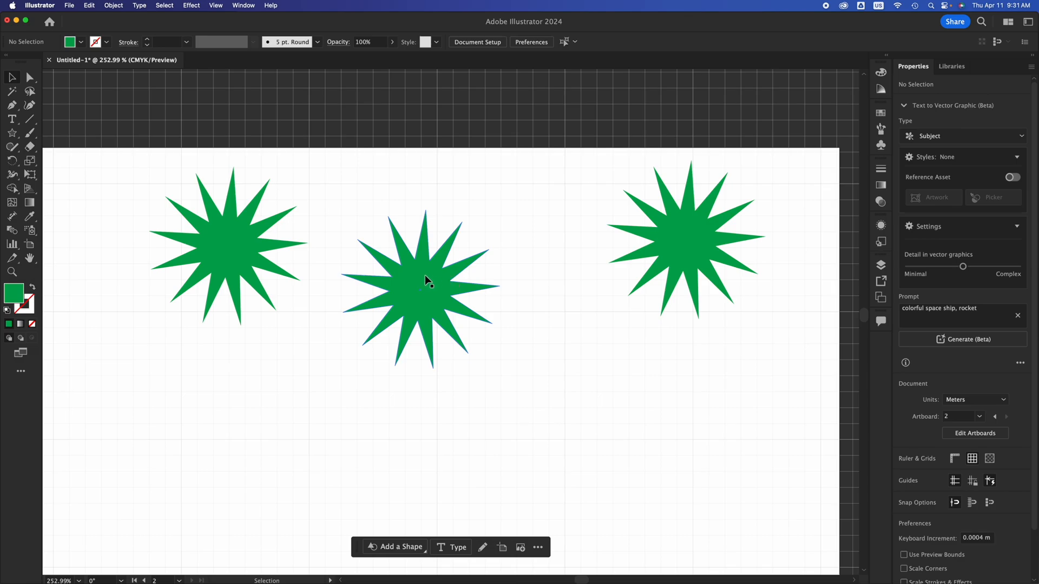
left_click_drag(426, 279, 421, 236)
left_click_drag(423, 237, 446, 230)
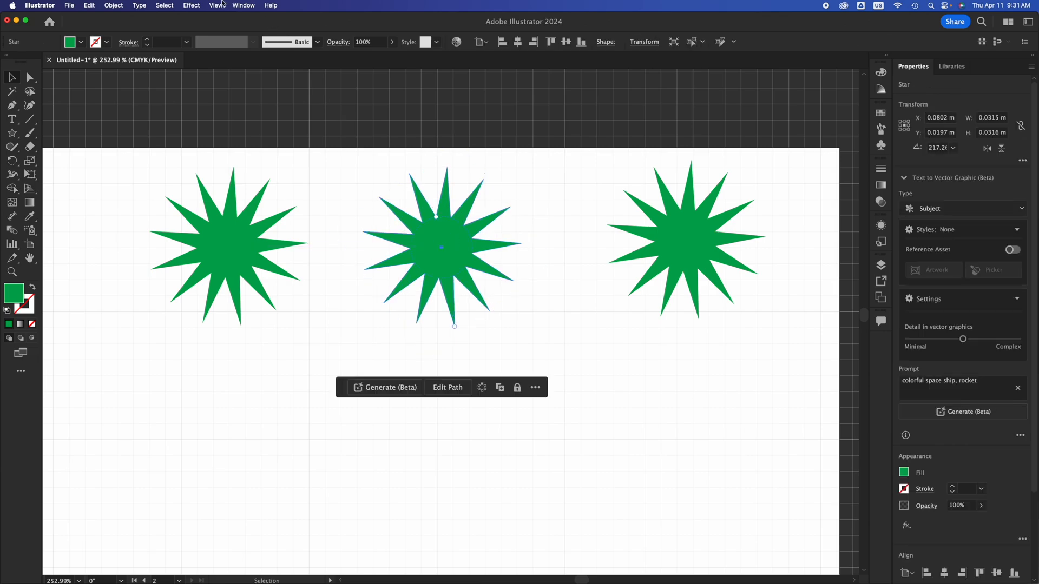
- Turn on Snap to Grid and move the middle star up and slightly right onto the grid near the artboard's upper edge
left_click(221, 5)
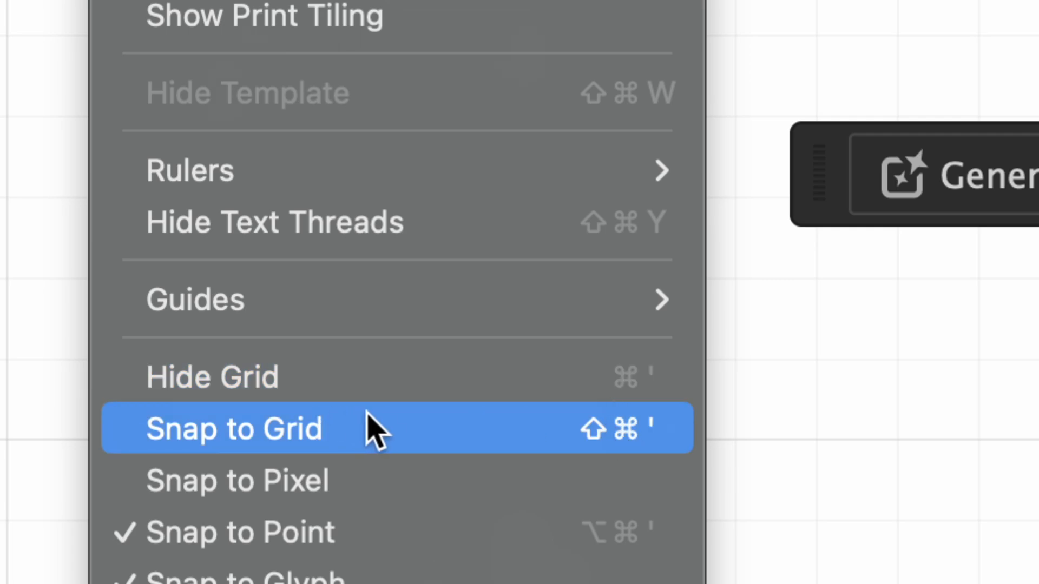
left_click(312, 433)
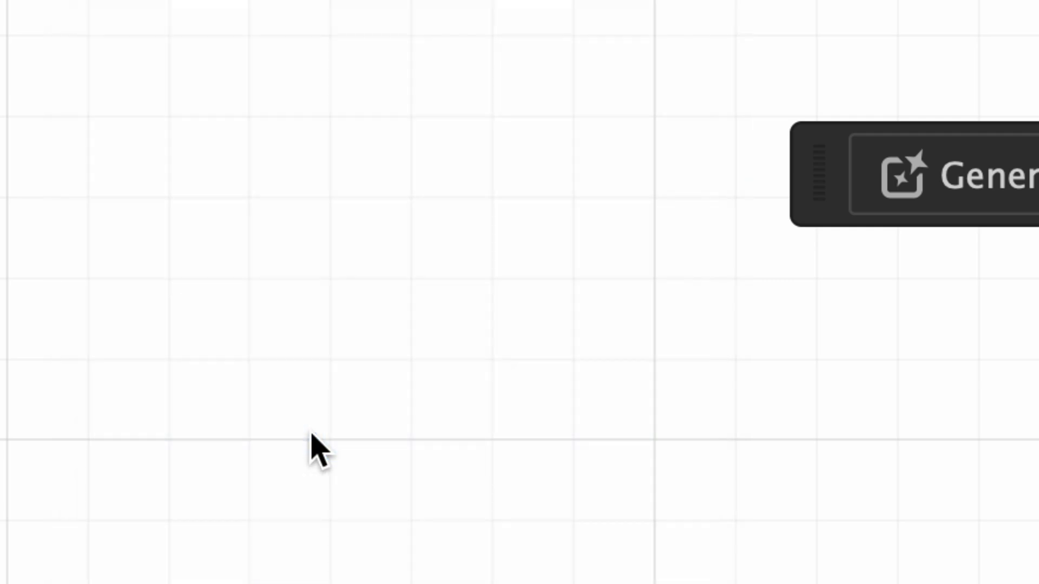
left_click_drag(460, 251, 462, 236)
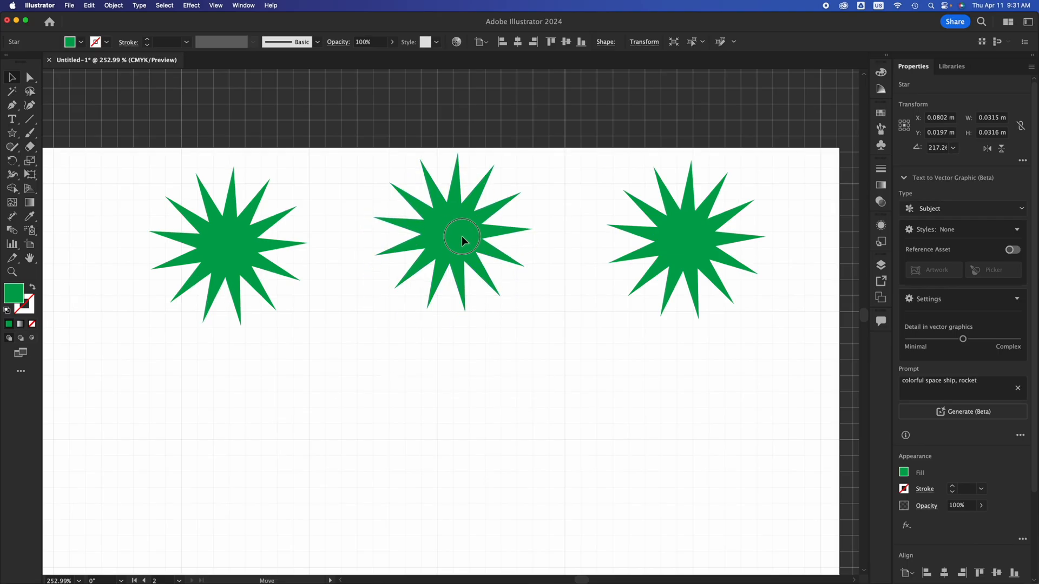
- Snap the outer stars into a row with the middle one, and shift the middle star left to about X 0.0792 m, Y 0.0168 m
left_click(225, 246)
left_click_drag(226, 271, 225, 253)
left_click_drag(716, 234, 708, 227)
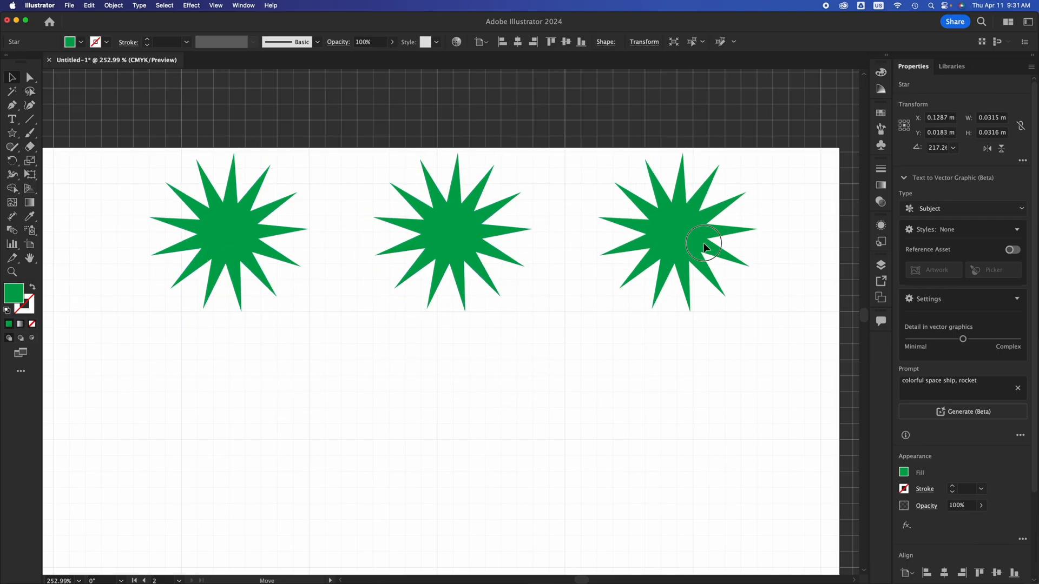
left_click(471, 248)
left_click_drag(471, 249, 453, 249)
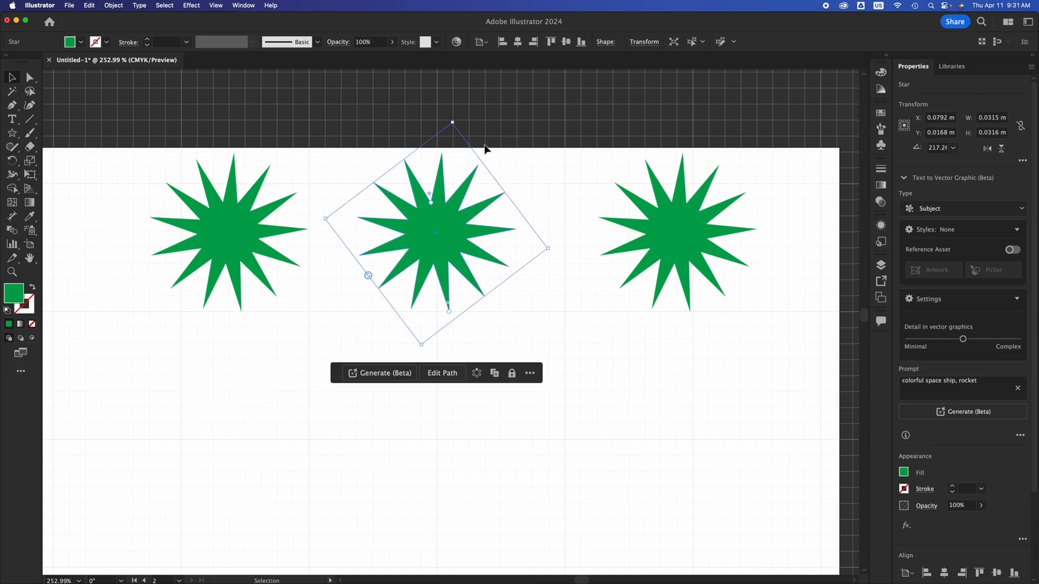
- Hide the grid and deselect the middle star
left_click(223, 6)
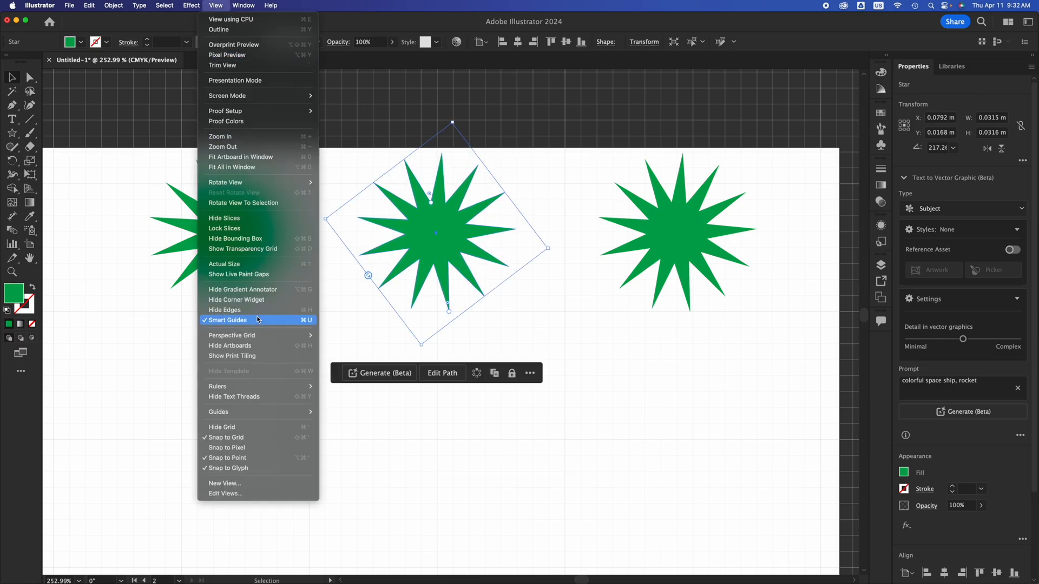
left_click(253, 430)
left_click(294, 319)
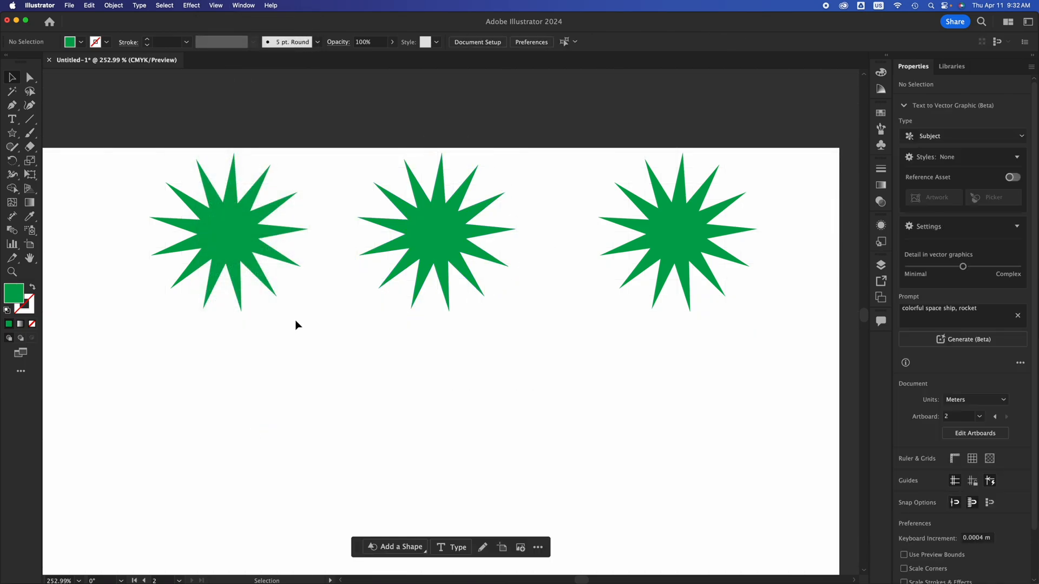
- Group the three stars and move the group down and slightly left on the artboard
left_click_drag(714, 373, 215, 185)
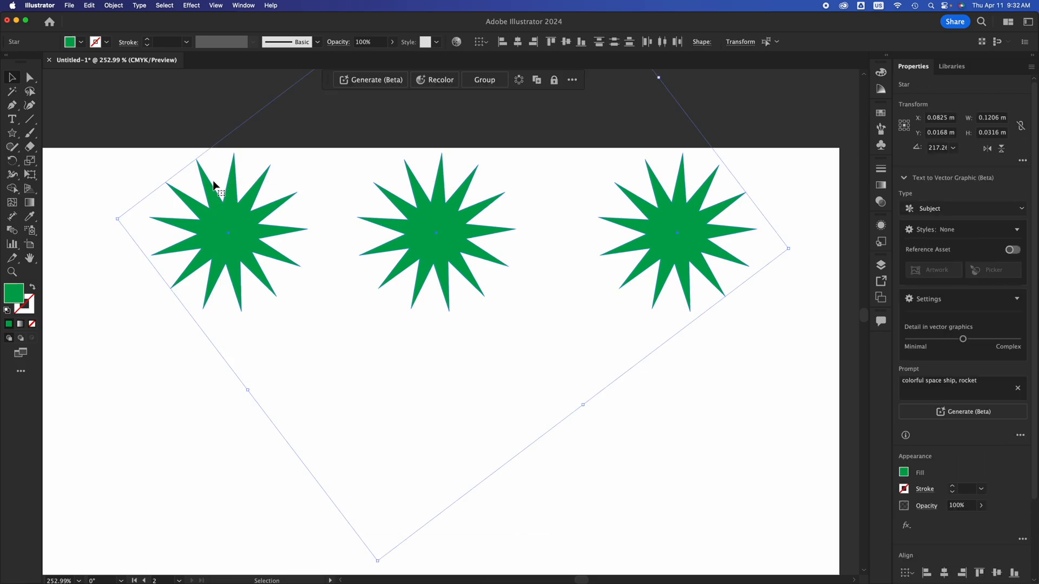
key("super+g")
left_click(552, 249)
left_click(667, 255)
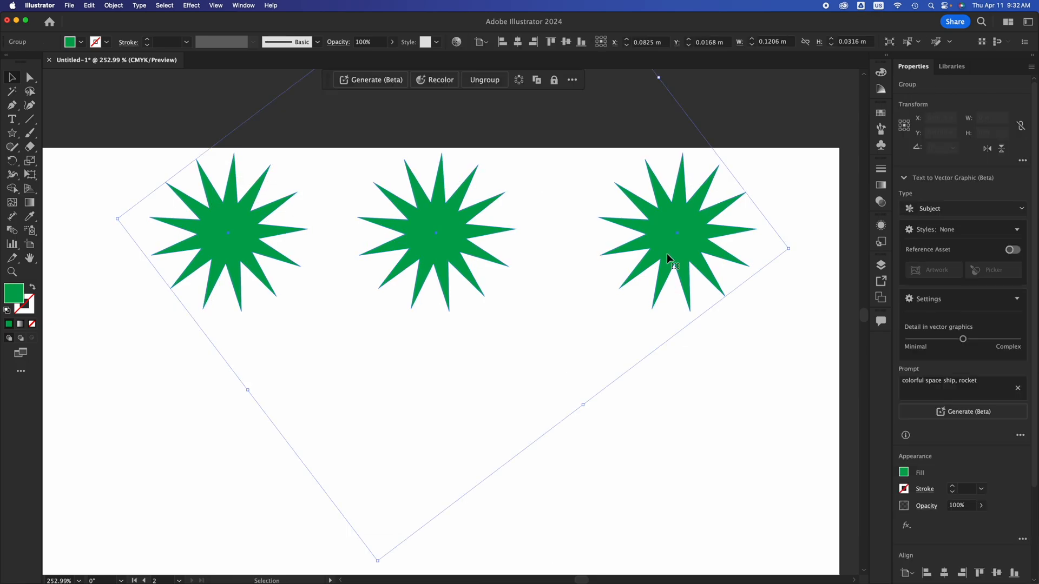
left_click_drag(688, 246, 642, 403)
- Ungroup the stars and move the rightmost one up on its own to about X 0.1205 m, Y 0.0168 m
key("super+shift+g")
left_click(701, 486)
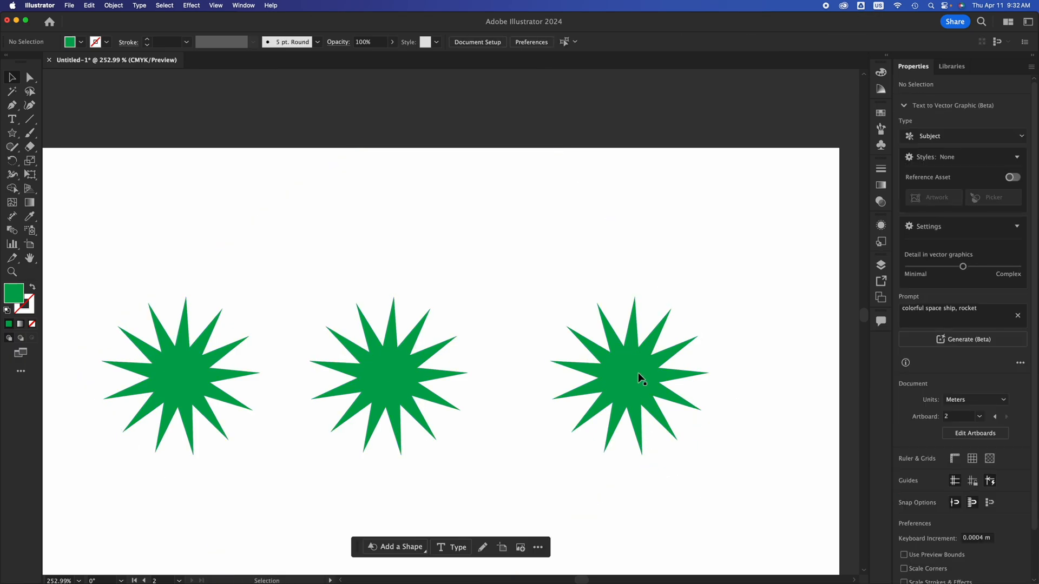
left_click(638, 372)
left_click_drag(632, 382, 640, 251)
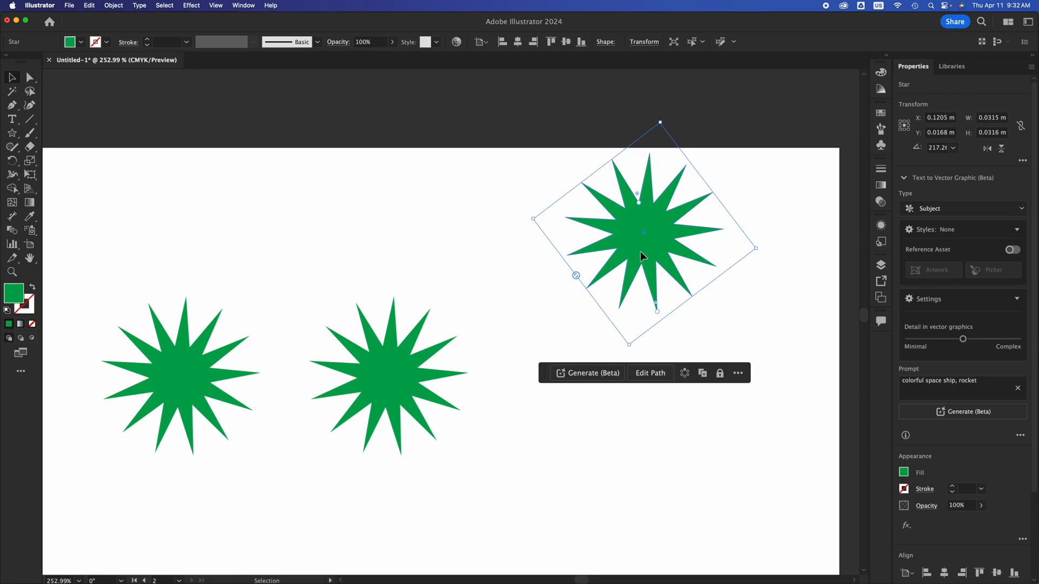
- Examine the cat illustration on the other artboard, both as a whole and close up around the face
scroll(640, 251, "down", 5)
scroll(641, 251, "right", 8)
scroll(641, 251, "down", 2)
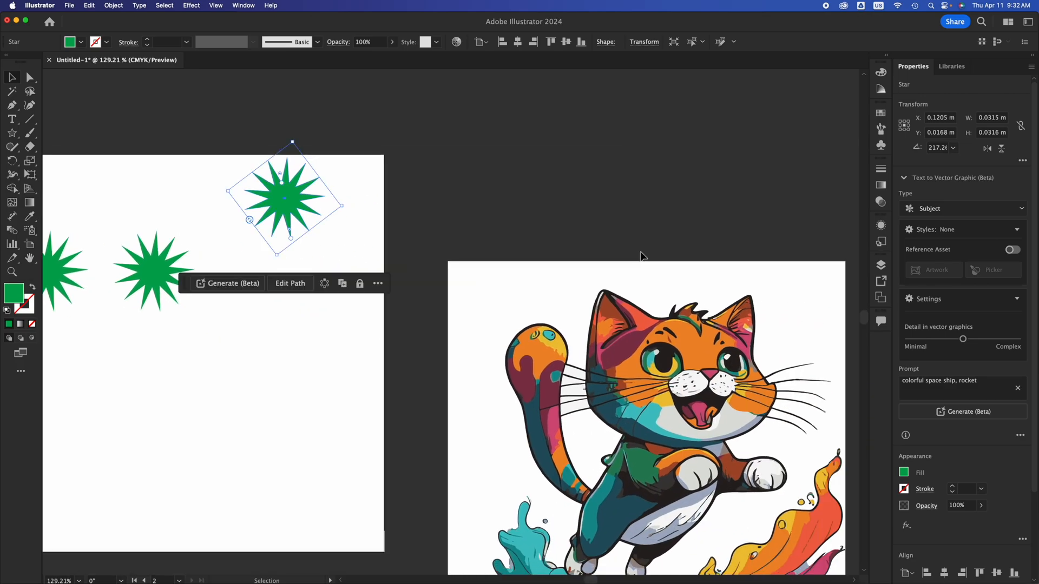
scroll(641, 251, "right", 3)
scroll(640, 251, "down", 2)
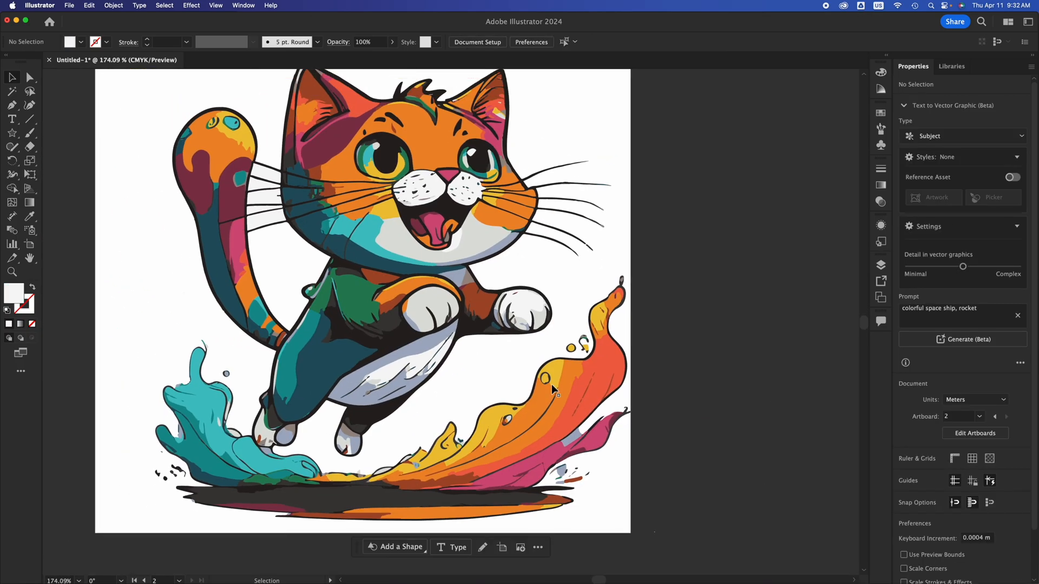
scroll(551, 384, "up", 2)
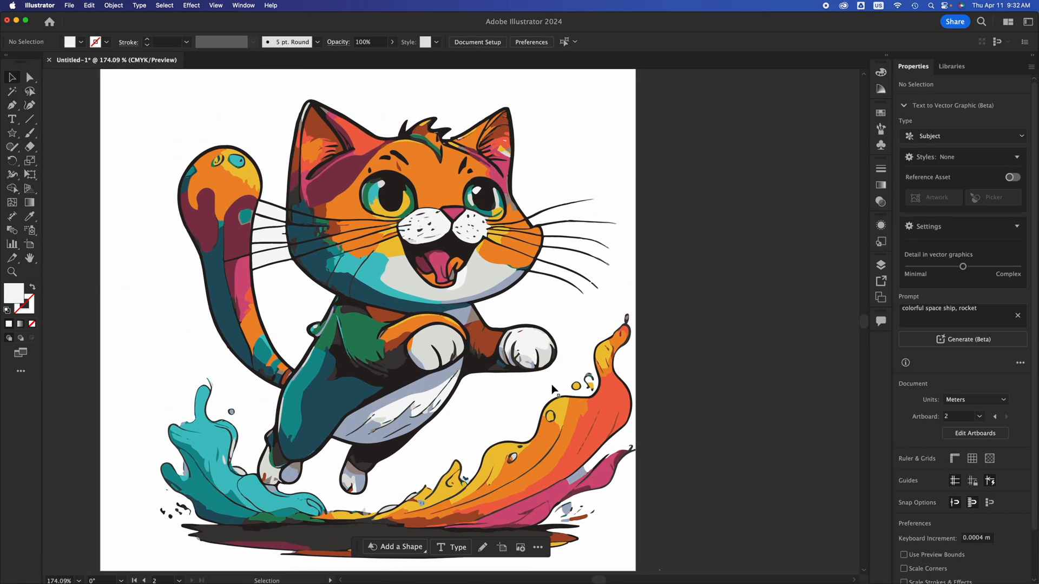
scroll(551, 384, "up", 3)
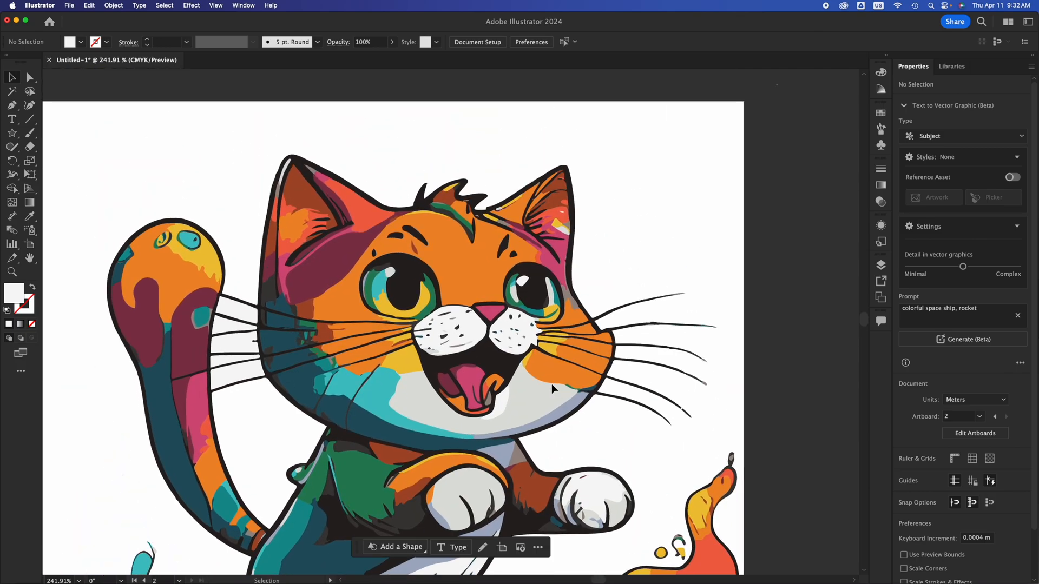
scroll(447, 354, "up", 4)
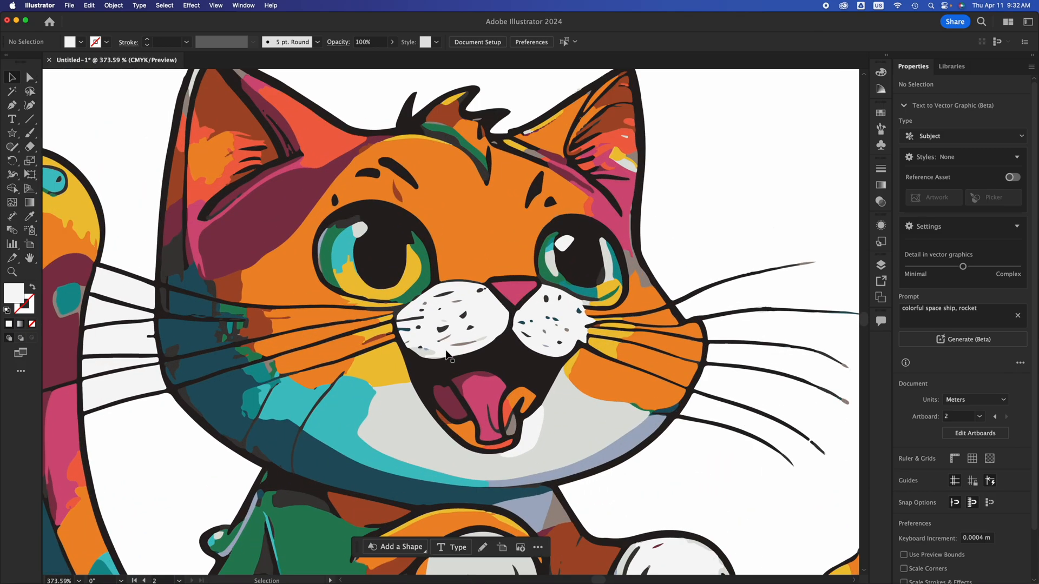
scroll(447, 354, "up", 2)
scroll(447, 355, "up", 3)
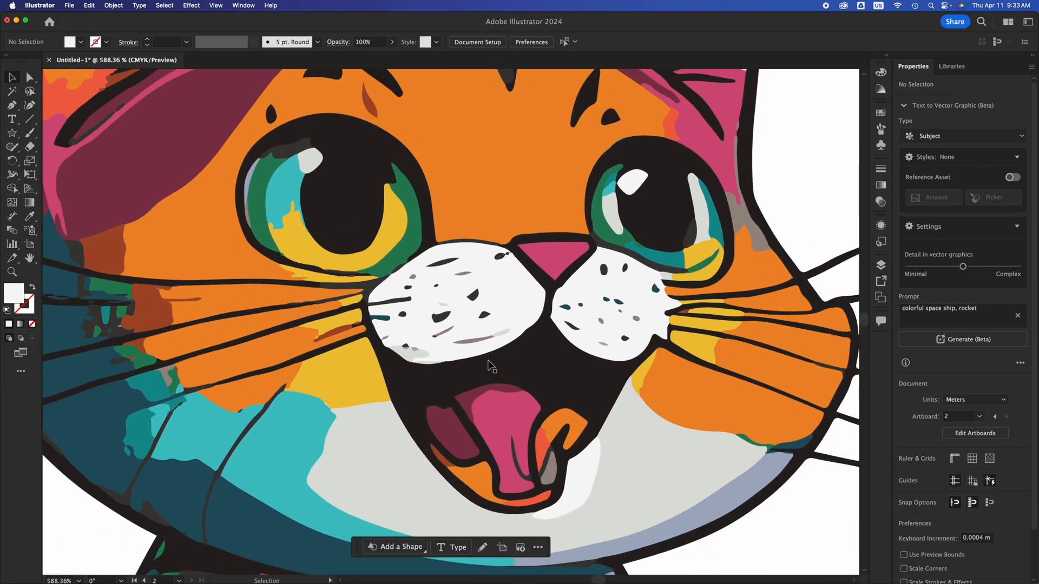
key("super+0")
scroll(664, 199, "up", 8)
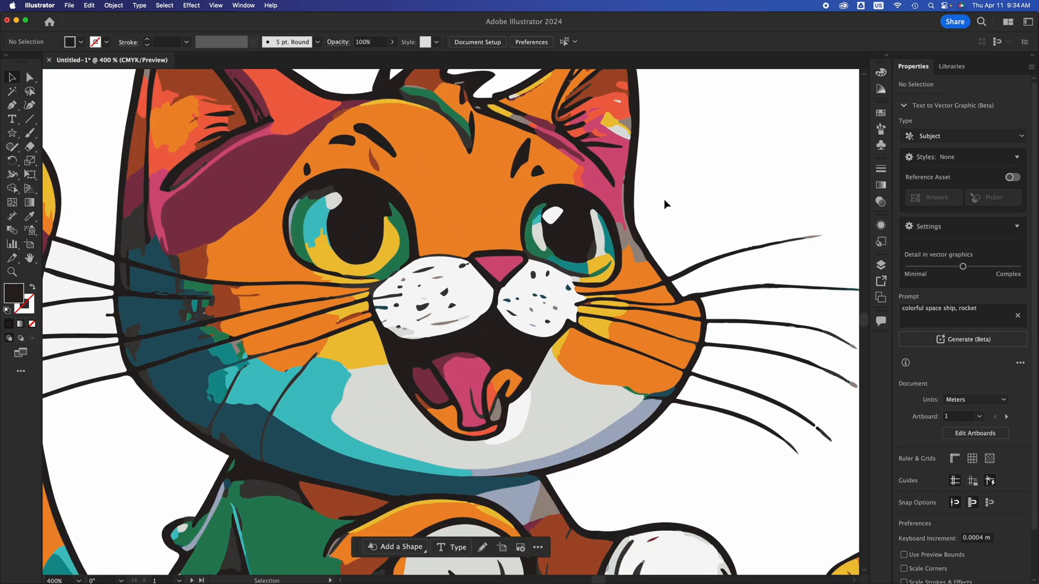
scroll(664, 199, "down", 4)
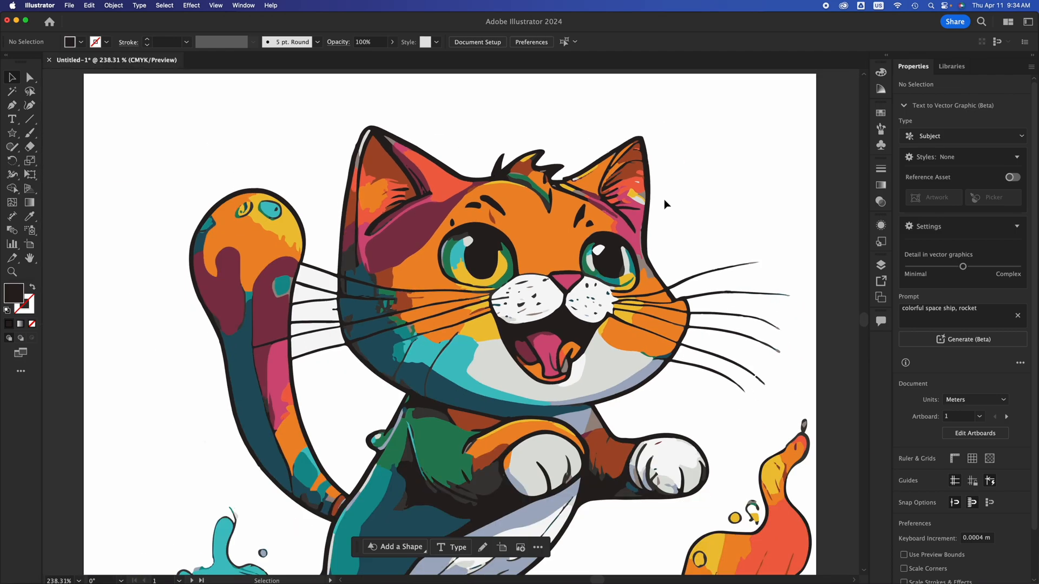
- Try grouping all shapes of the cat illustration and moving them as one, undo the move, and deselect the artwork
left_click_drag(722, 130, 181, 509)
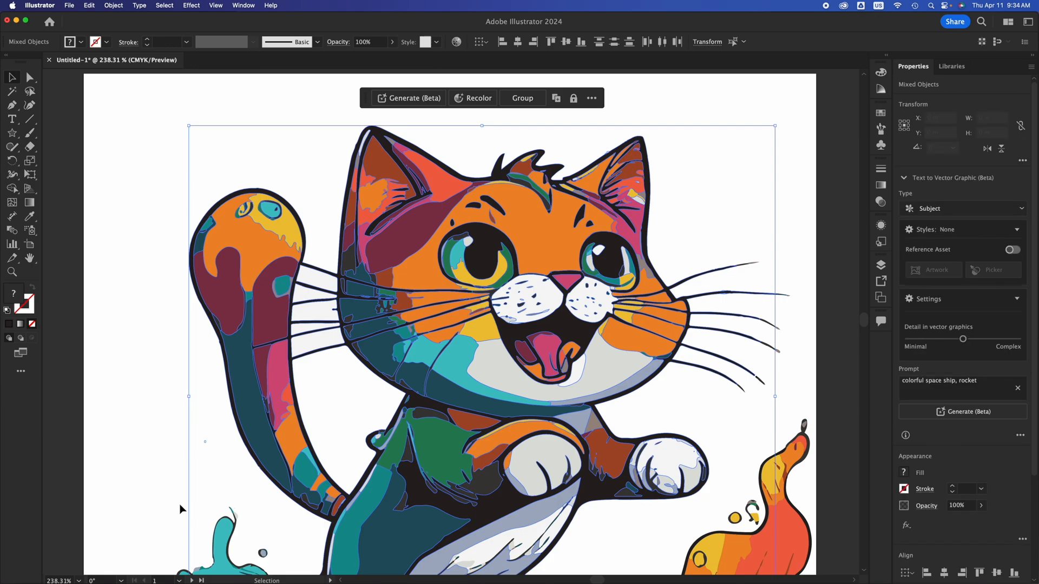
key("cmd+g")
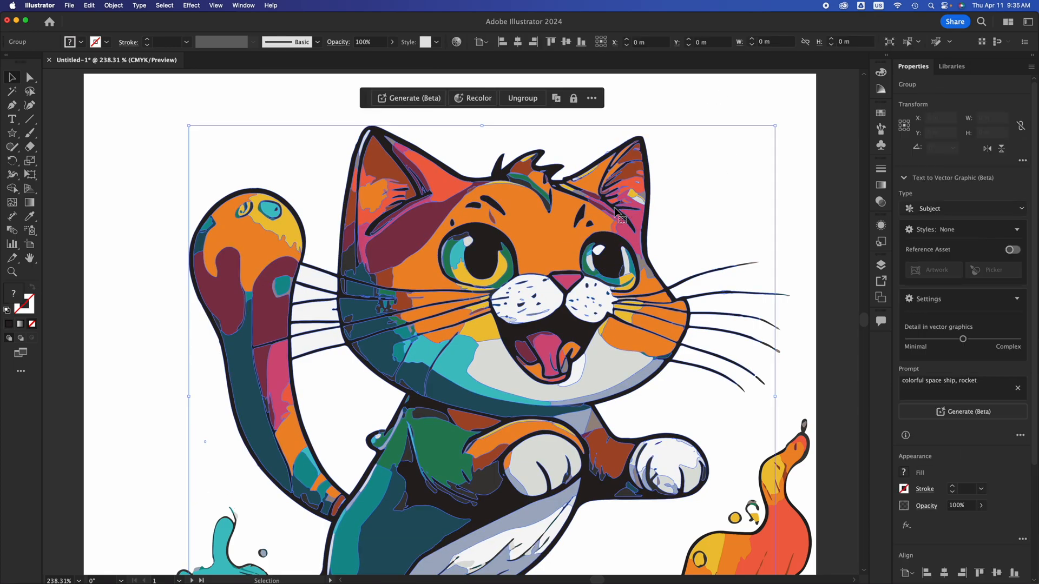
left_click_drag(594, 206, 593, 186)
key("cmd+z")
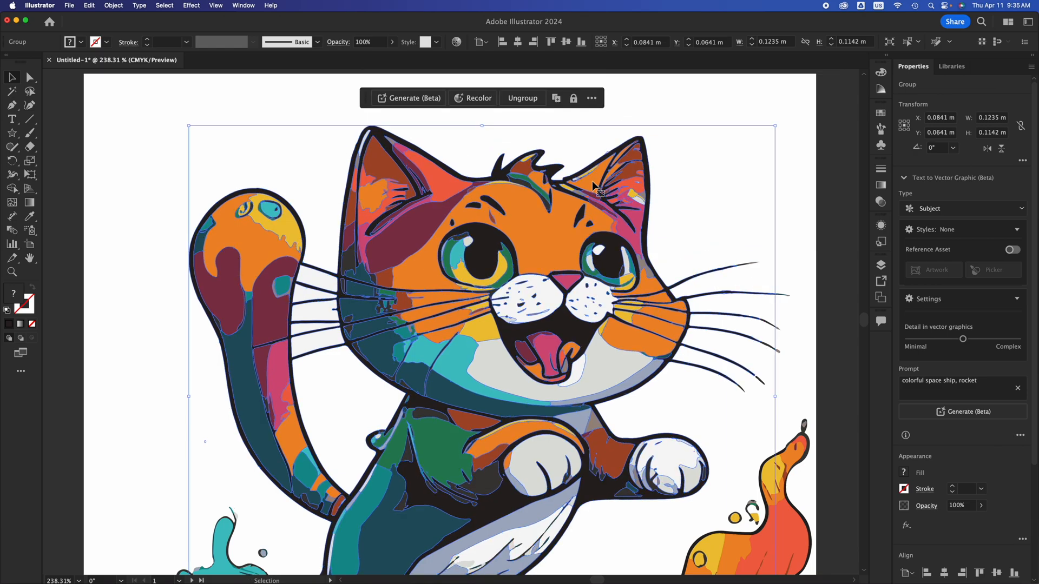
left_click(723, 92)
- Ungroup the cat illustration and select the orange face shape on its own
left_click_drag(428, 380, 188, 512)
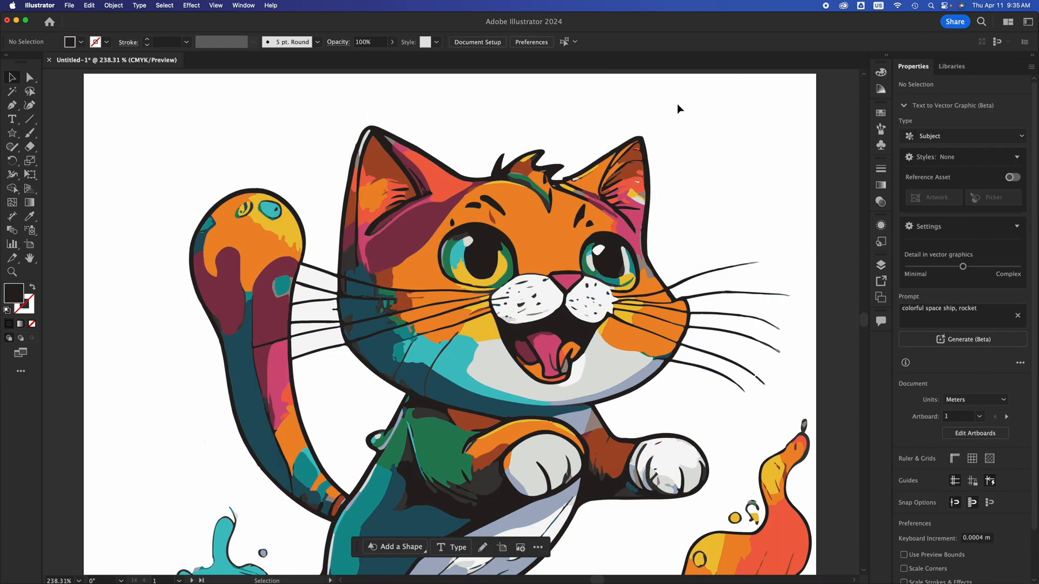
left_click(550, 246)
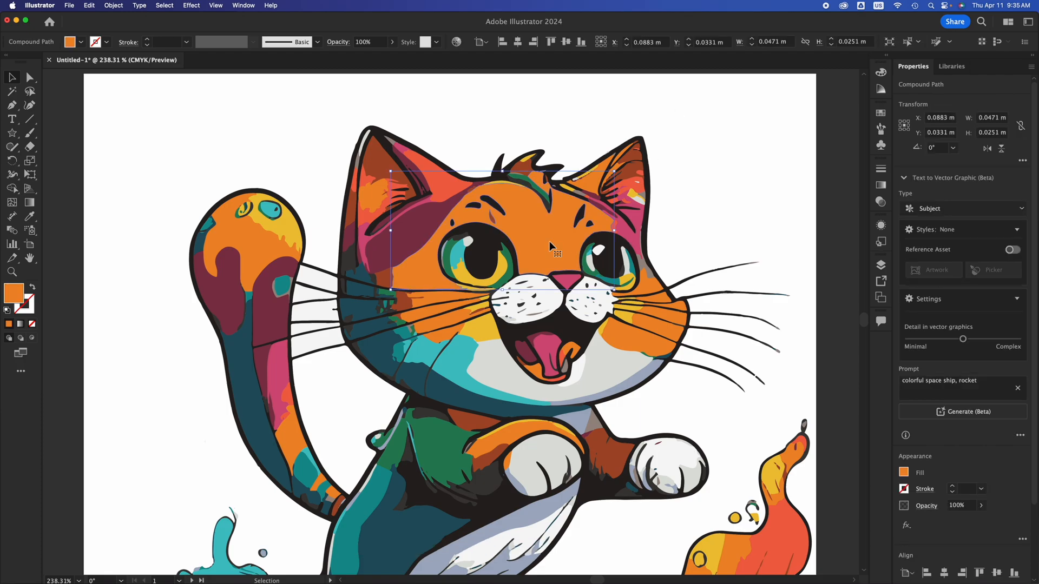
- Try moving the pink nose shape up onto the cat's forehead, and undo the move
scroll(550, 246, "up", 5)
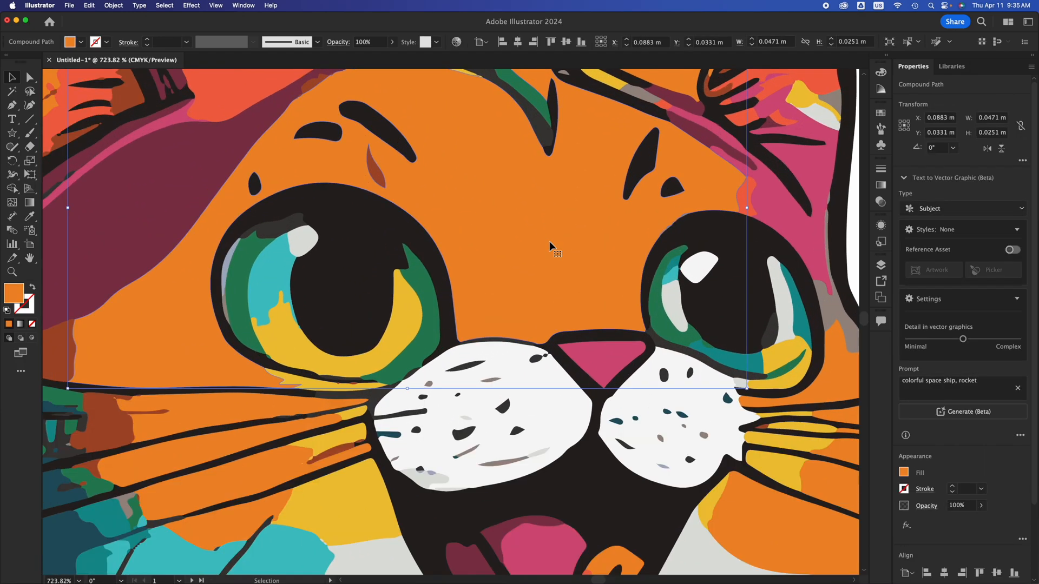
left_click(602, 361)
left_click_drag(603, 362, 555, 236)
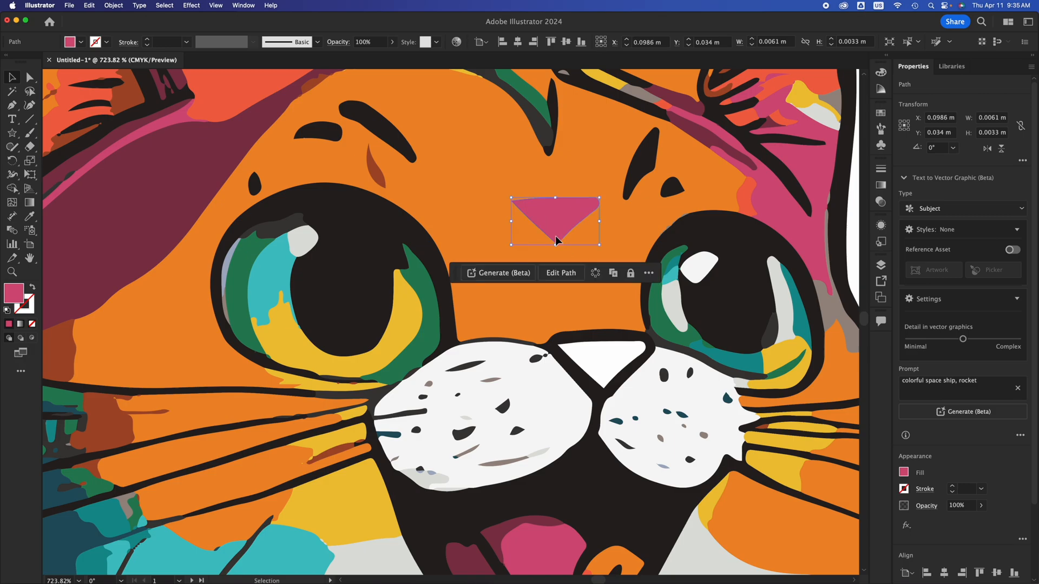
key("super+z")
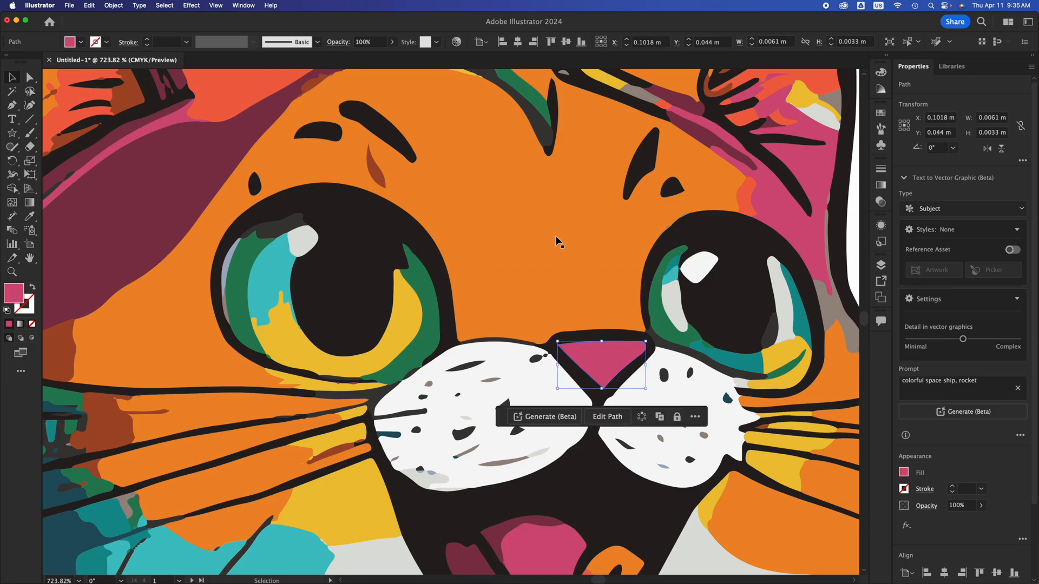
- Change the nose's fill to a darker, more saturated crimson, deselect it, and view the whole cat
double_click(13, 292)
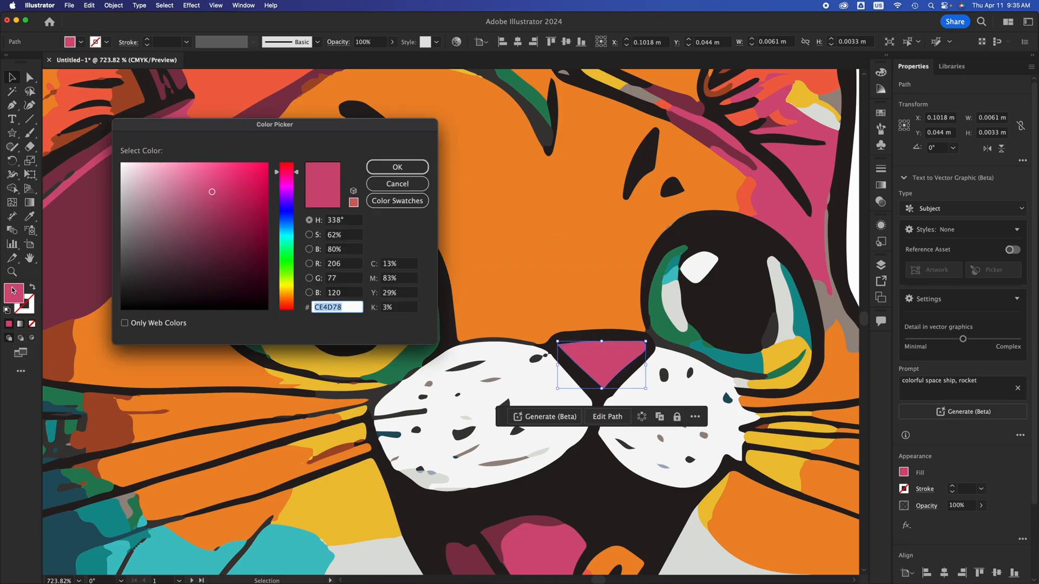
left_click(257, 198)
left_click(401, 167)
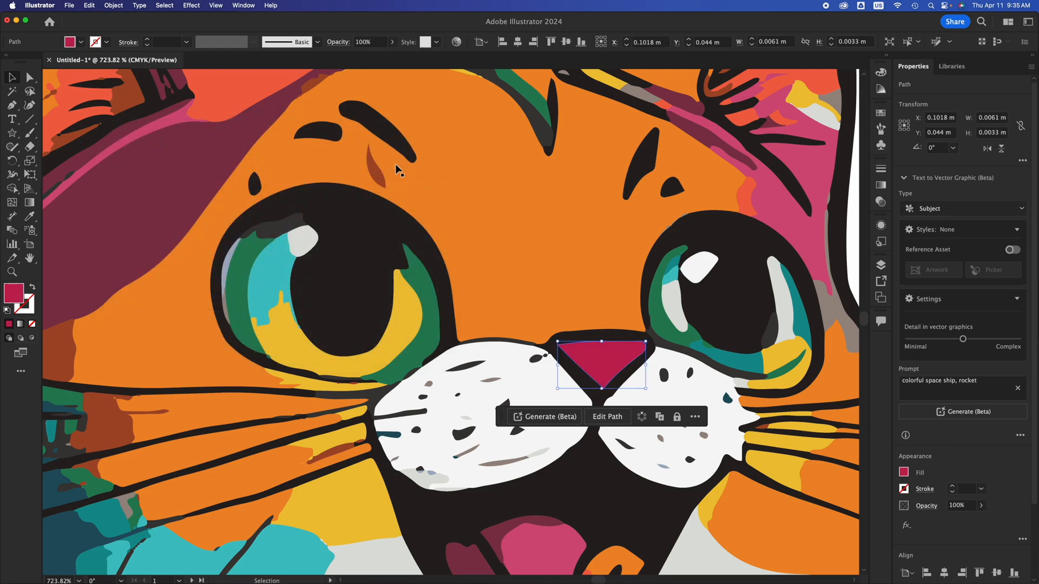
left_click(852, 213)
scroll(852, 213, "down", 5)
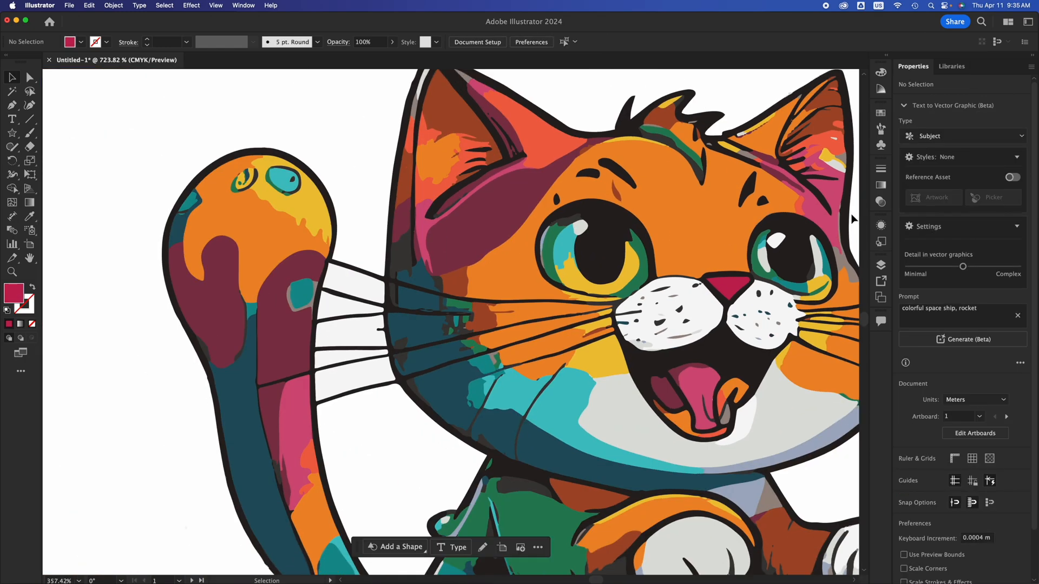
scroll(545, 261, "right", 5)
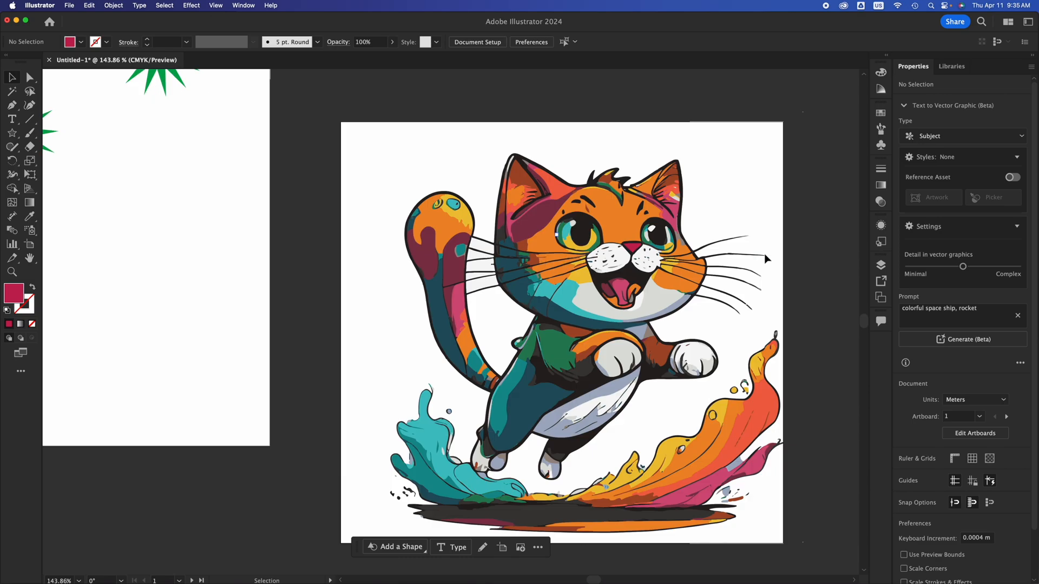